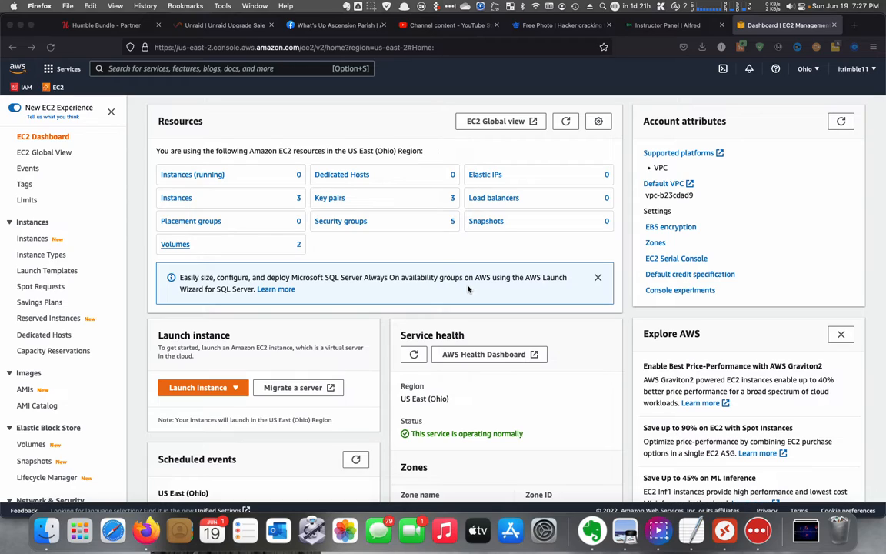
- Open the instances list, select the stopped instance Ian's Michigan Cloud Windows Server, and start it
{"action": "left_click", "coordinate": [172, 199]}
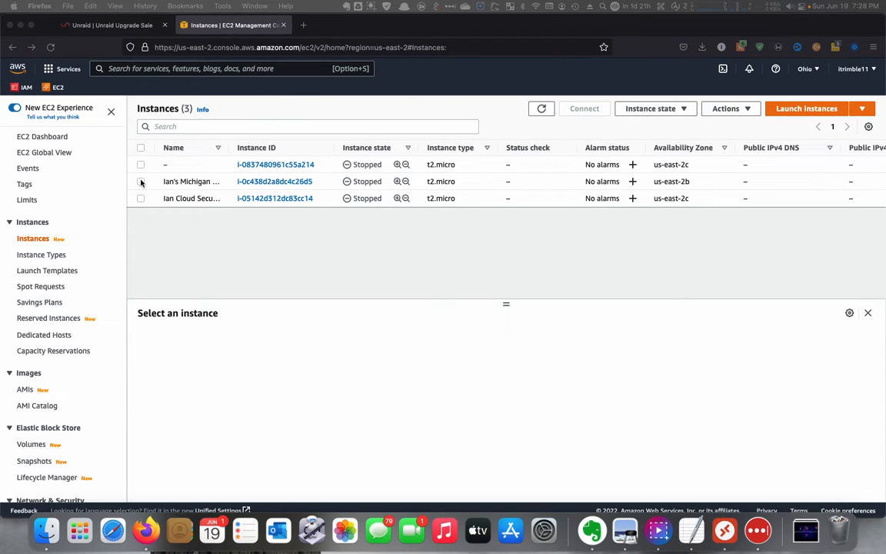
{"action": "left_click", "coordinate": [139, 182]}
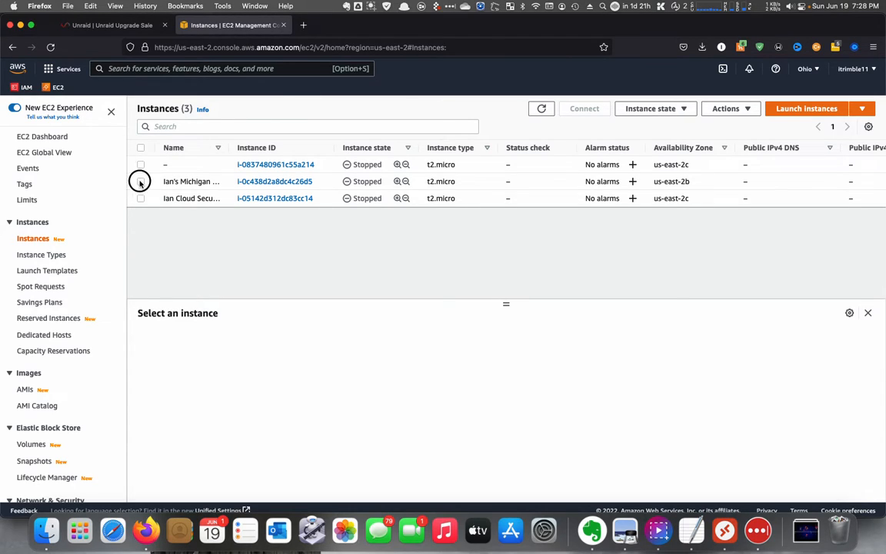
{"action": "left_click", "coordinate": [141, 183]}
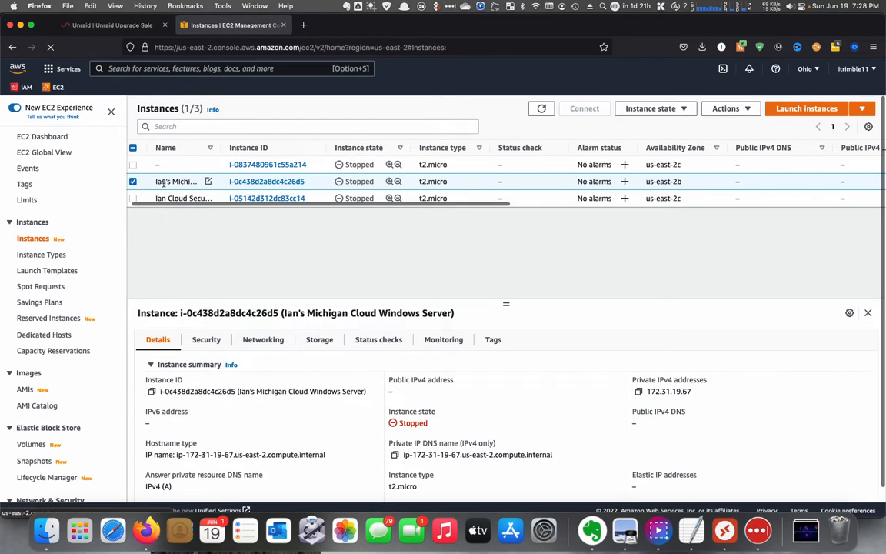
{"action": "left_click", "coordinate": [677, 110]}
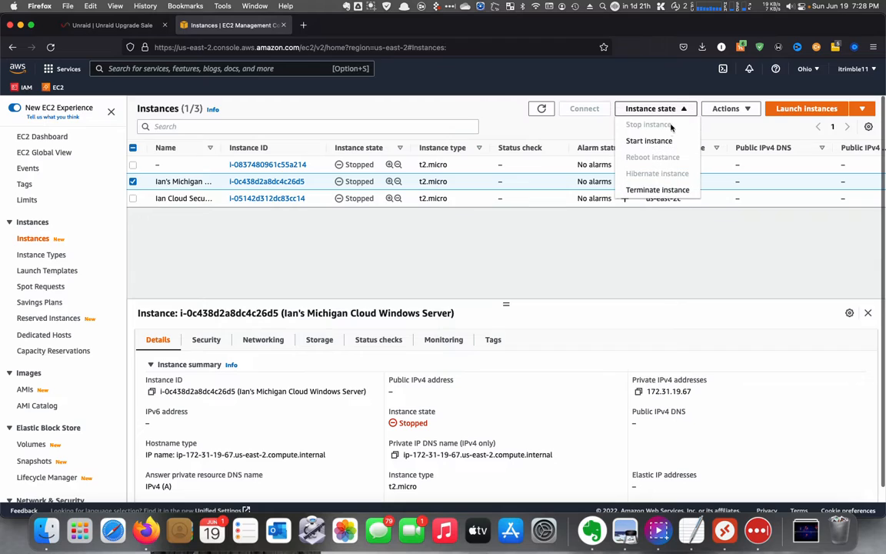
{"action": "left_click", "coordinate": [650, 142]}
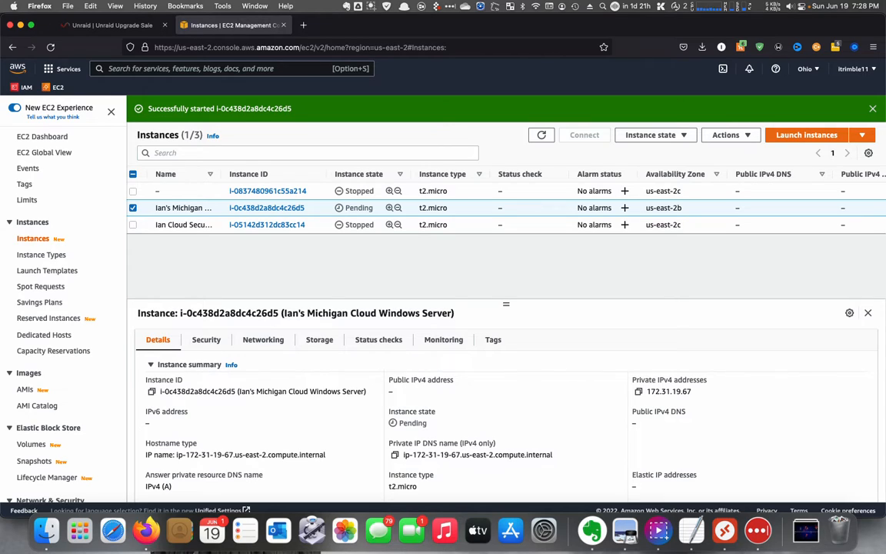
- Refresh the instances list and reselect the Windows Server instance to check its instance state
{"action": "left_click", "coordinate": [542, 136]}
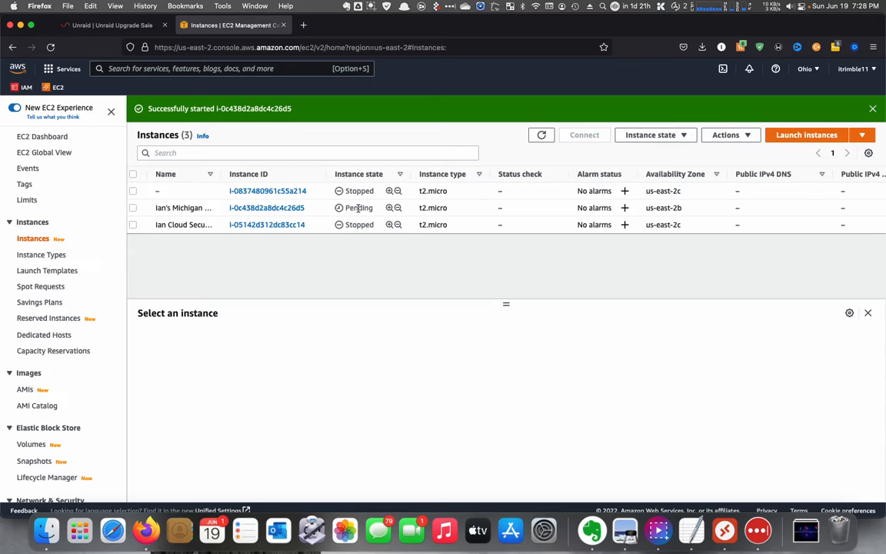
{"action": "left_click", "coordinate": [133, 208]}
{"action": "scroll", "coordinate": [133, 212], "scroll_direction": "right", "scroll_amount": 1}
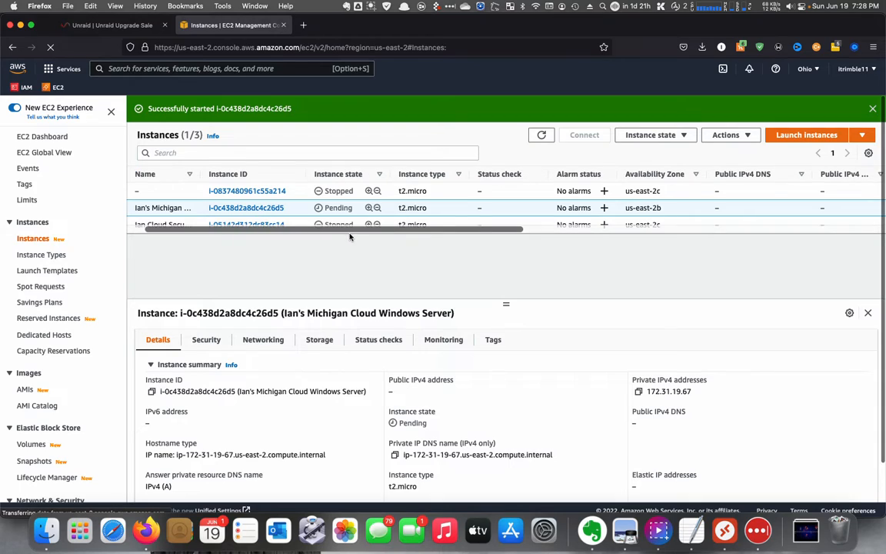
{"action": "left_click_drag", "start_coordinate": [315, 231], "coordinate": [293, 232]}
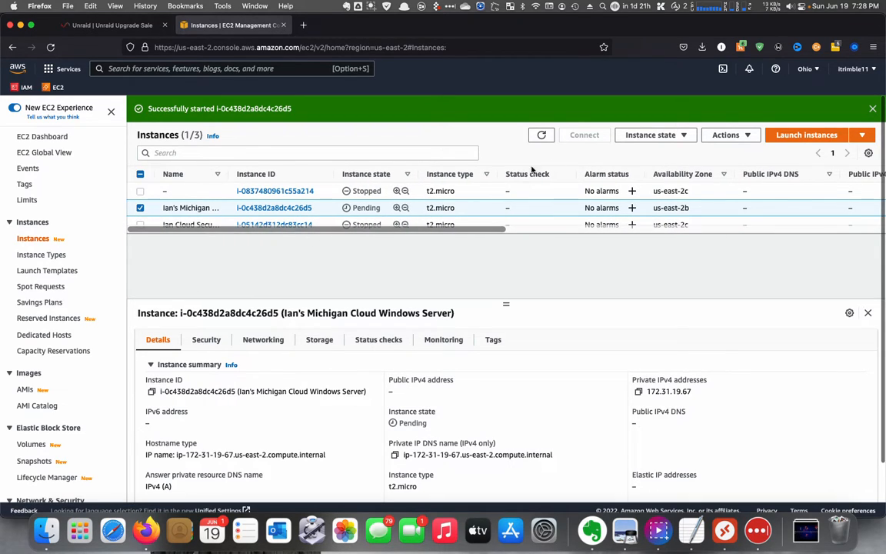
{"action": "left_click", "coordinate": [543, 135]}
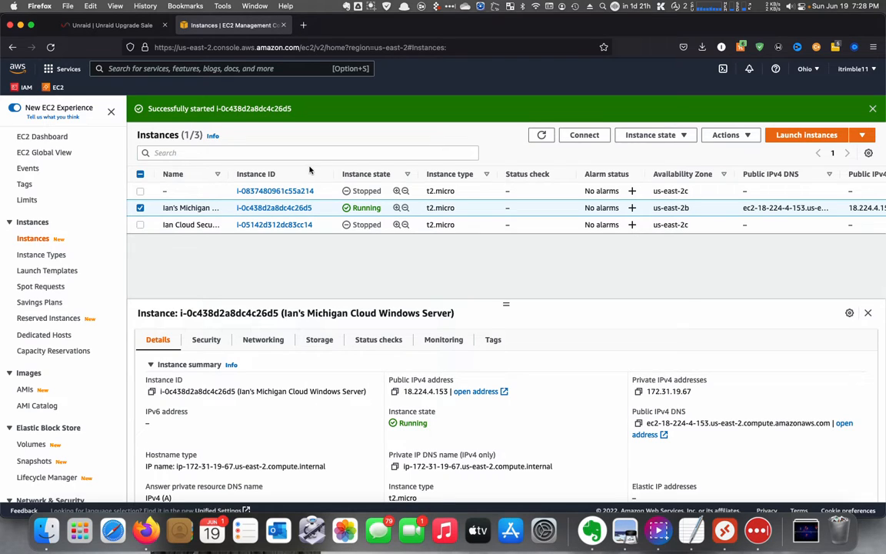
- Search the console for security groups and open the EC2 Security groups page
{"action": "left_click", "coordinate": [214, 69]}
{"action": "type", "text": "sec"}
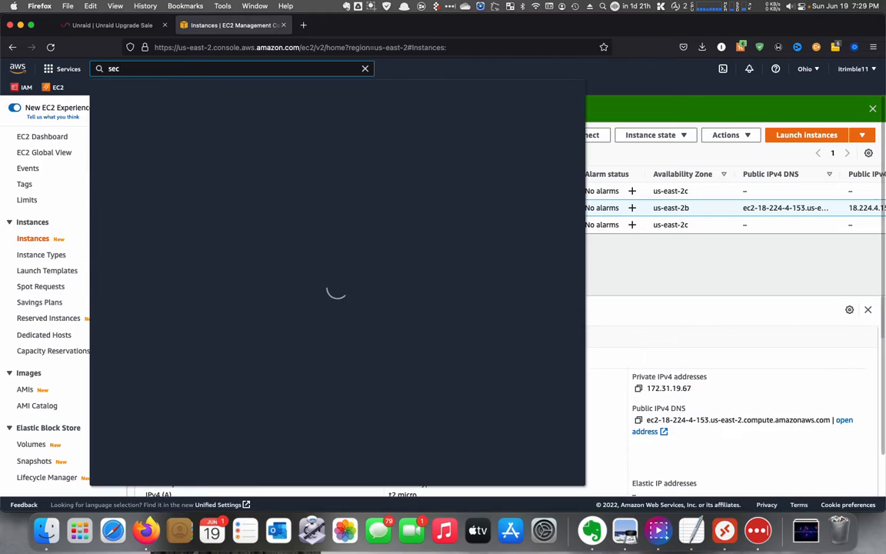
{"action": "type", "text": "urit"}
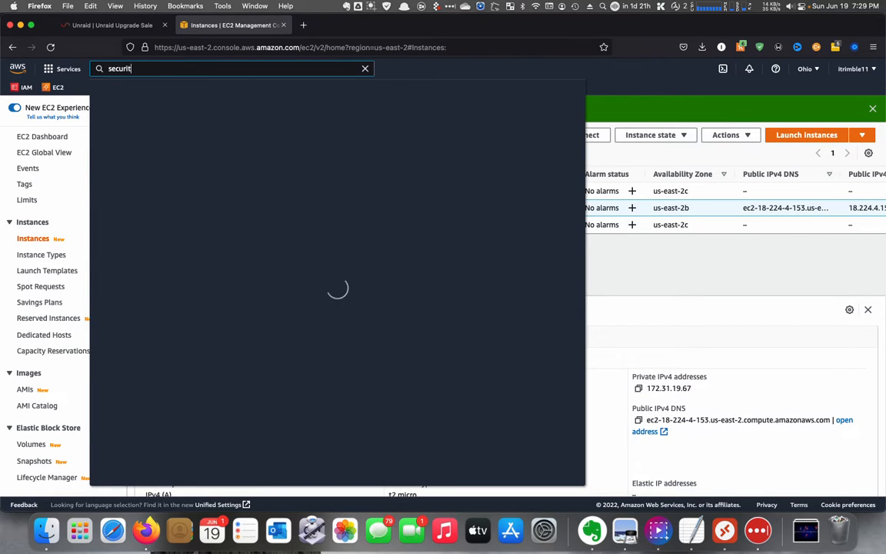
{"action": "type", "text": "y groups"}
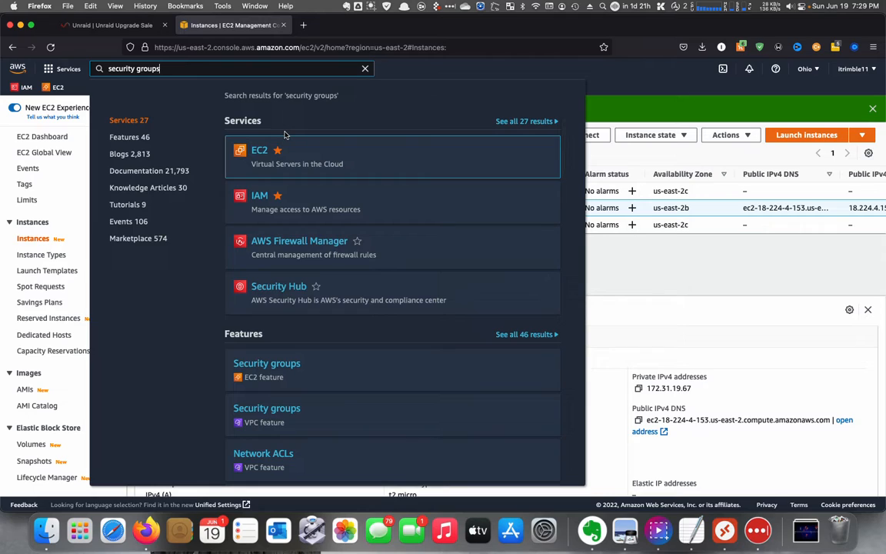
{"action": "left_click", "coordinate": [286, 367]}
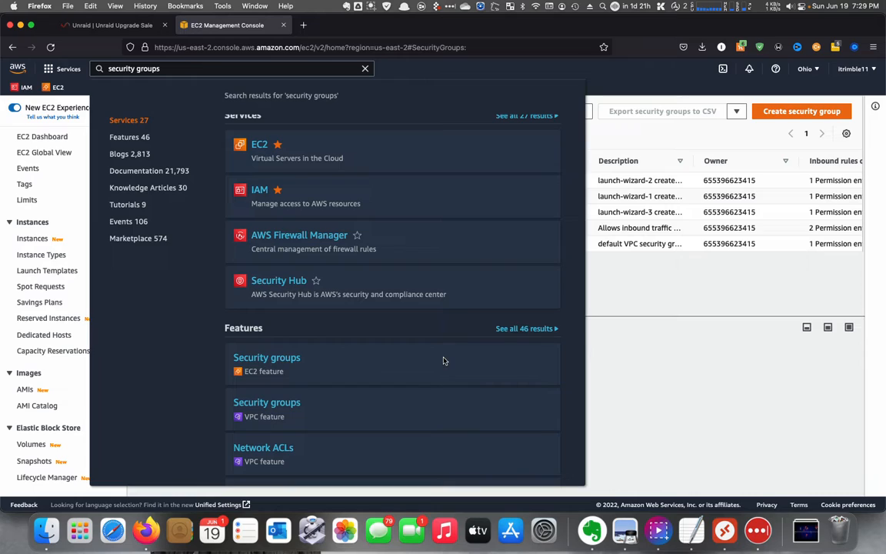
{"action": "left_click", "coordinate": [639, 311]}
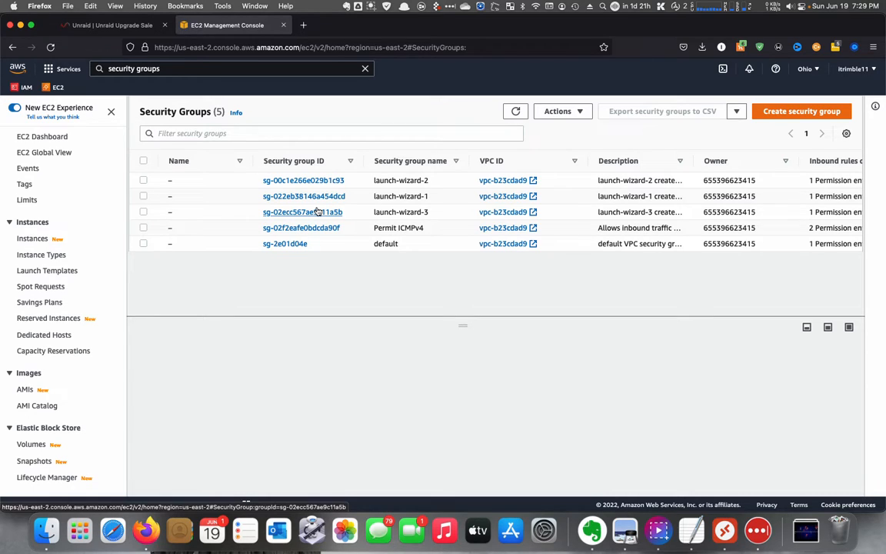
- Start creating a new security group and name it Allow_ICMP
{"action": "left_click", "coordinate": [793, 113]}
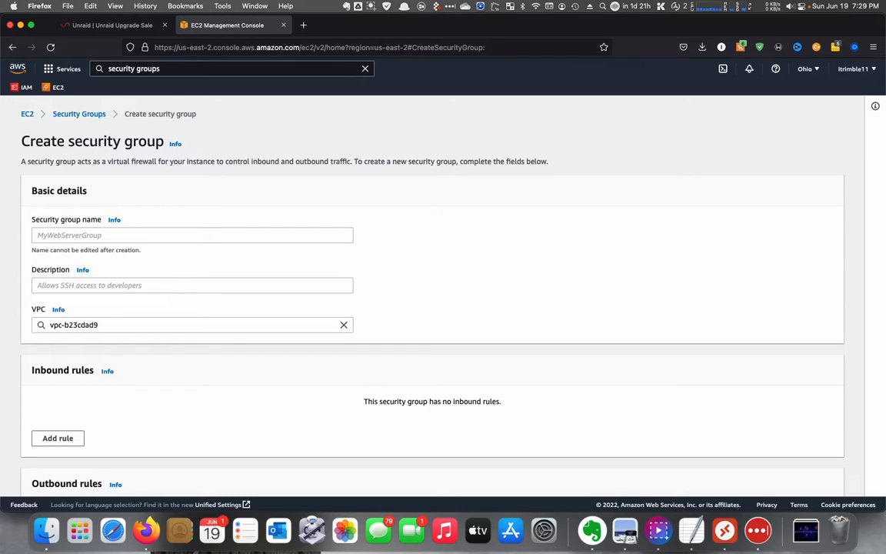
{"action": "left_click", "coordinate": [185, 237]}
{"action": "type", "text": "Allow+"}
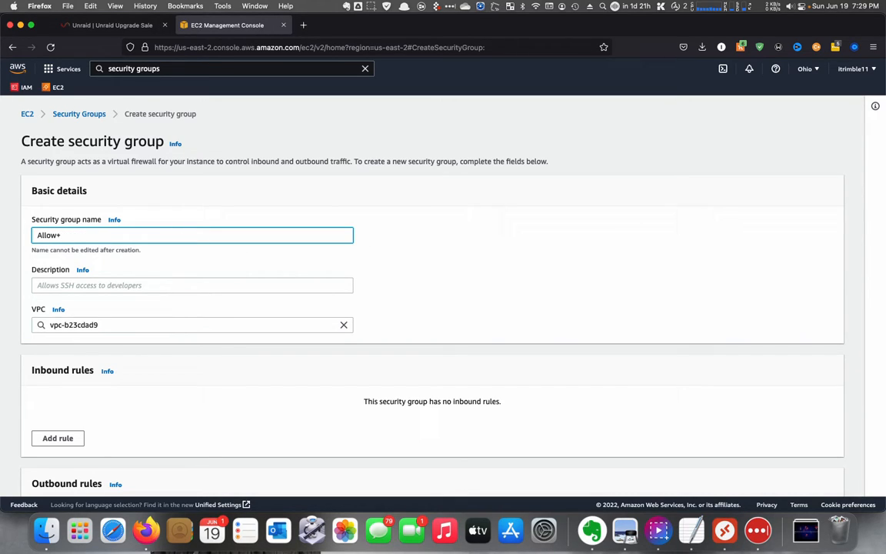
{"action": "key", "text": "BackSpace"}
{"action": "type", "text": "_ICMP"}
- Set the security group description to Allow ICMP Traffic for EC2 Instances
{"action": "left_click", "coordinate": [110, 287]}
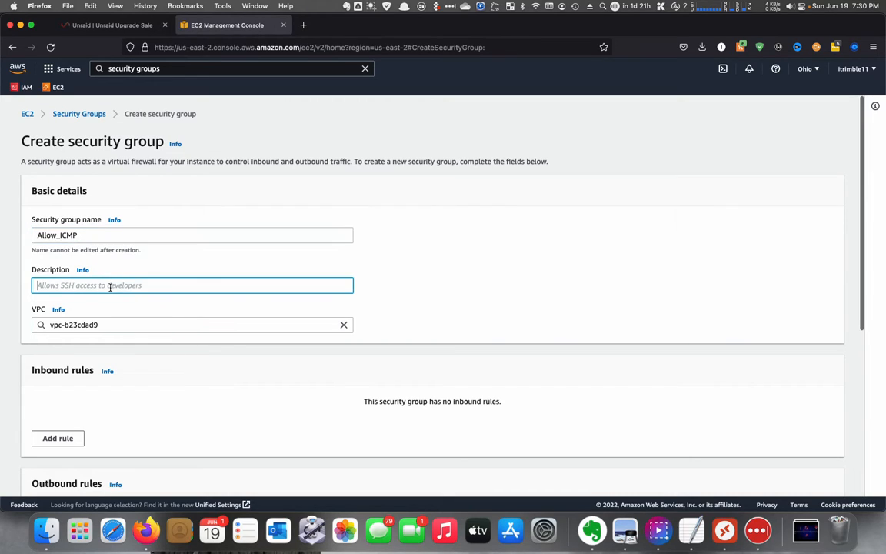
{"action": "type", "text": "Allow"}
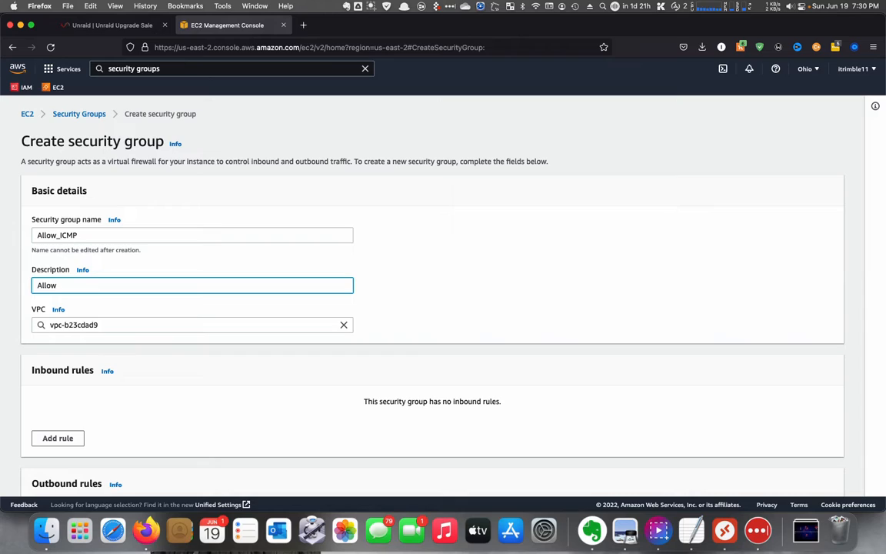
{"action": "type", "text": " ICMP Traffic for EC2 Instances"}
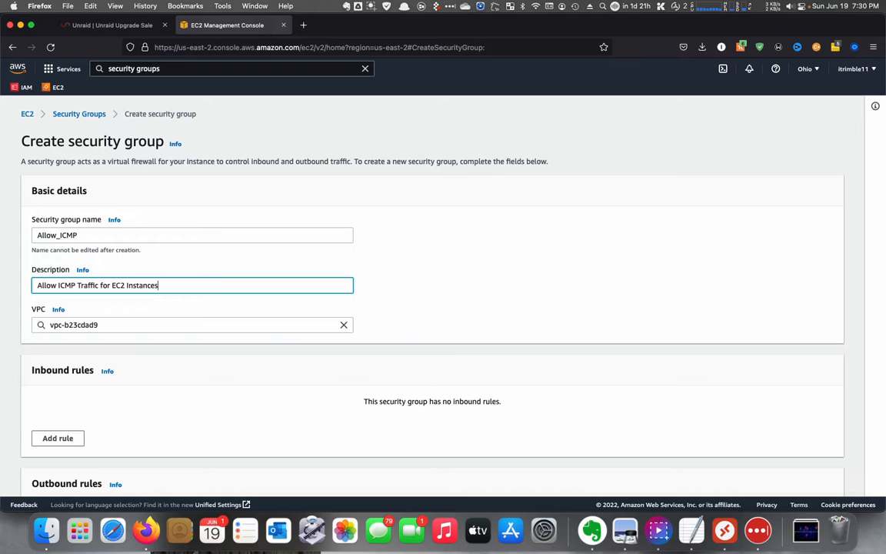
- Create the Allow_ICMP security group with the default outbound rule
{"action": "scroll", "coordinate": [669, 257], "scroll_direction": "down", "scroll_amount": 7}
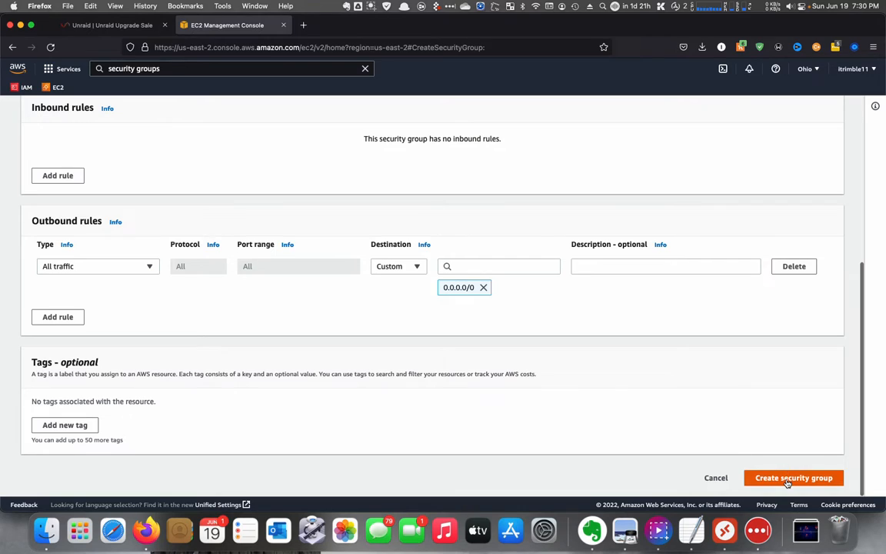
{"action": "scroll", "coordinate": [786, 481], "scroll_direction": "up", "scroll_amount": 1}
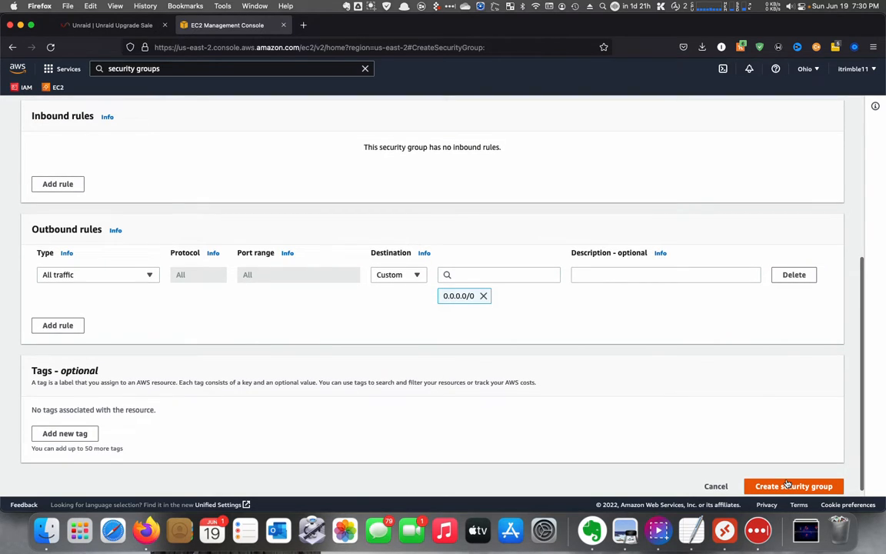
{"action": "scroll", "coordinate": [786, 482], "scroll_direction": "up", "scroll_amount": 1}
{"action": "scroll", "coordinate": [786, 482], "scroll_direction": "down", "scroll_amount": 2}
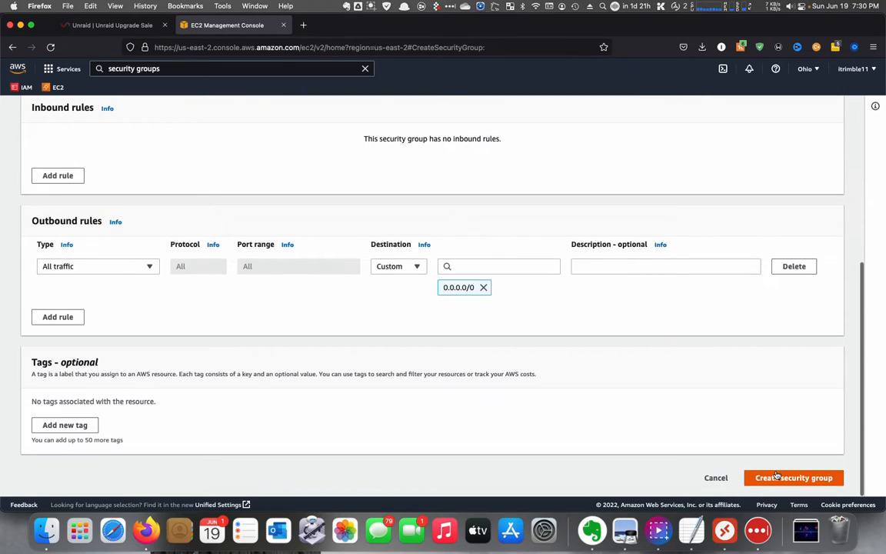
{"action": "left_click", "coordinate": [772, 475]}
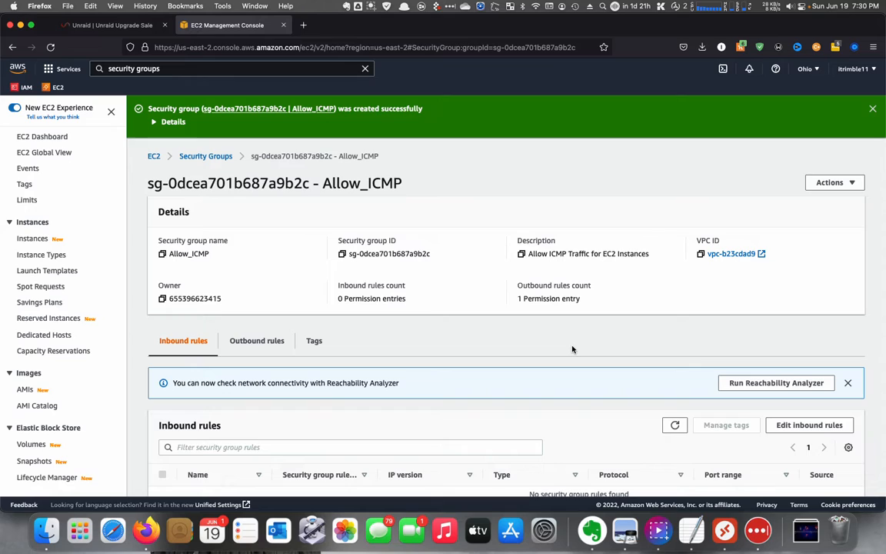
- Go back to the running instances, select the Windows Server instance, and open its Connect page
{"action": "scroll", "coordinate": [560, 330], "scroll_direction": "down", "scroll_amount": 1}
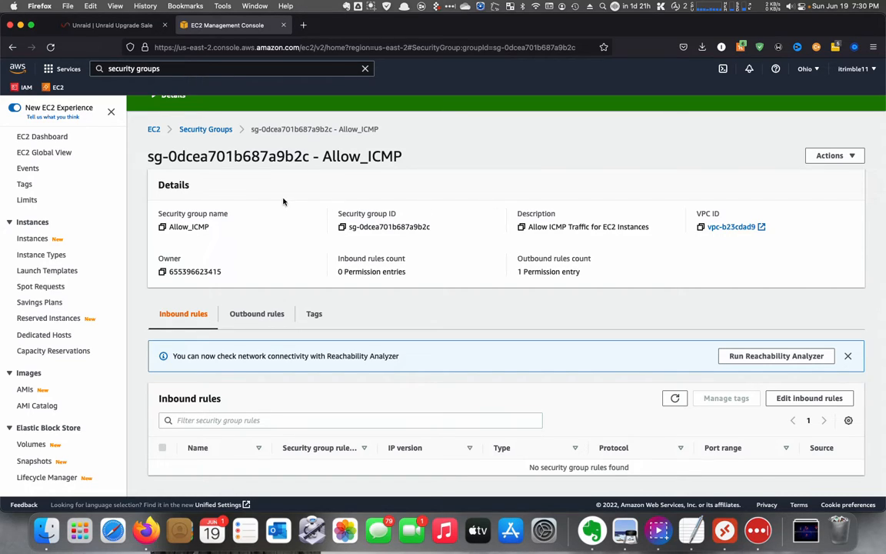
{"action": "left_click", "coordinate": [50, 137]}
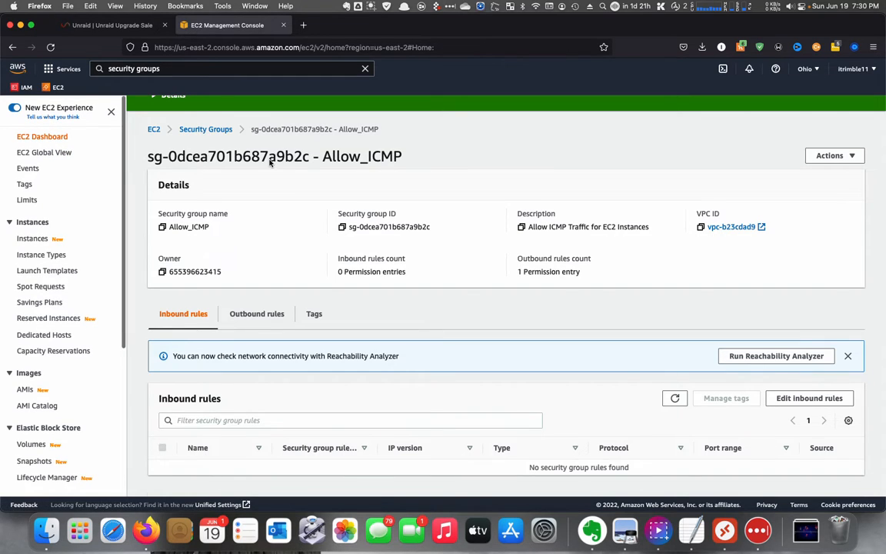
{"action": "left_click", "coordinate": [186, 174]}
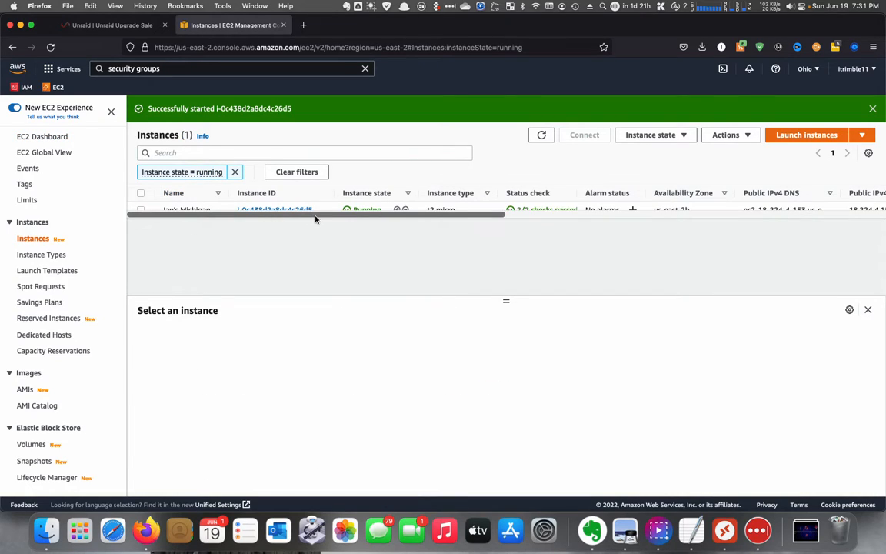
{"action": "left_click_drag", "start_coordinate": [506, 300], "coordinate": [505, 350]}
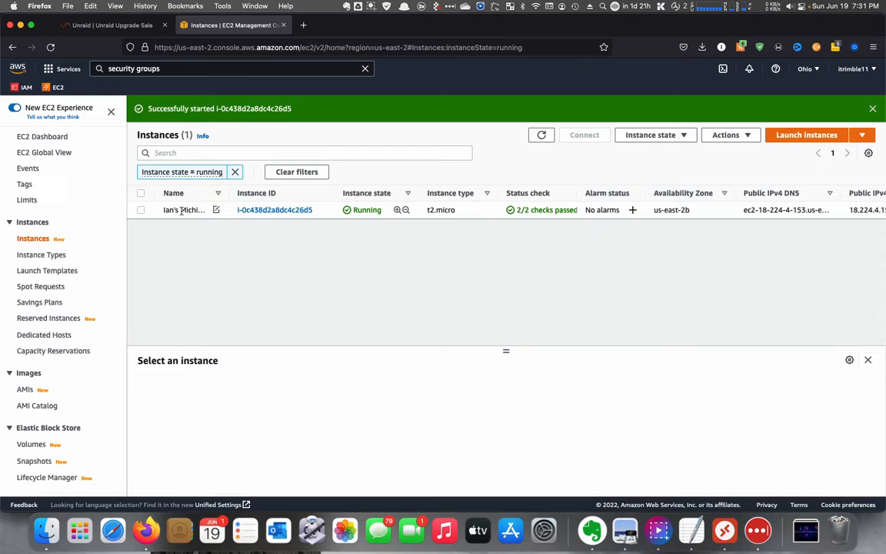
{"action": "left_click", "coordinate": [140, 210]}
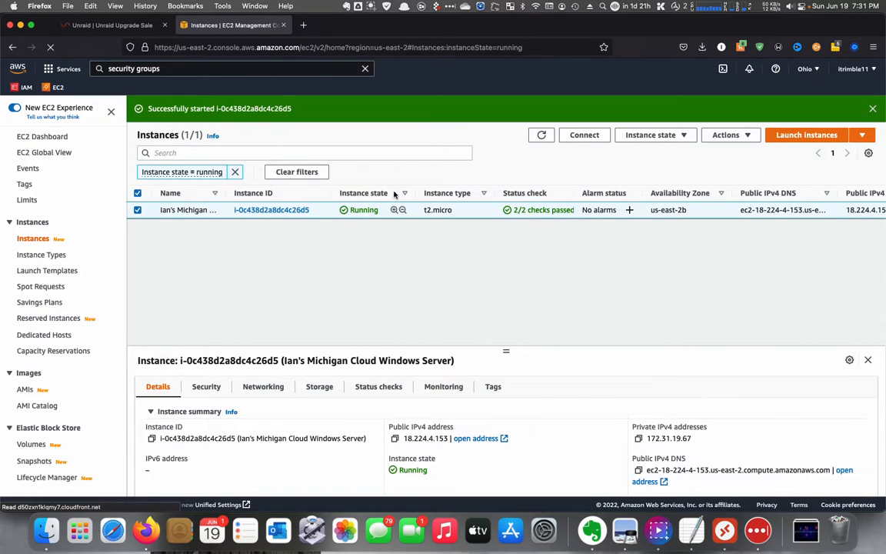
{"action": "left_click", "coordinate": [577, 139]}
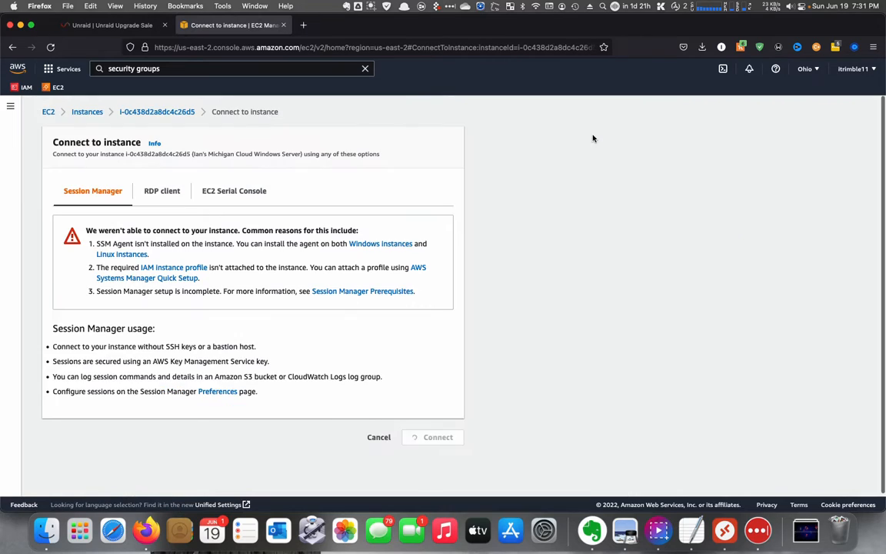
- Download the remote desktop file for the instance from the RDP client option and open it
{"action": "left_click", "coordinate": [177, 193]}
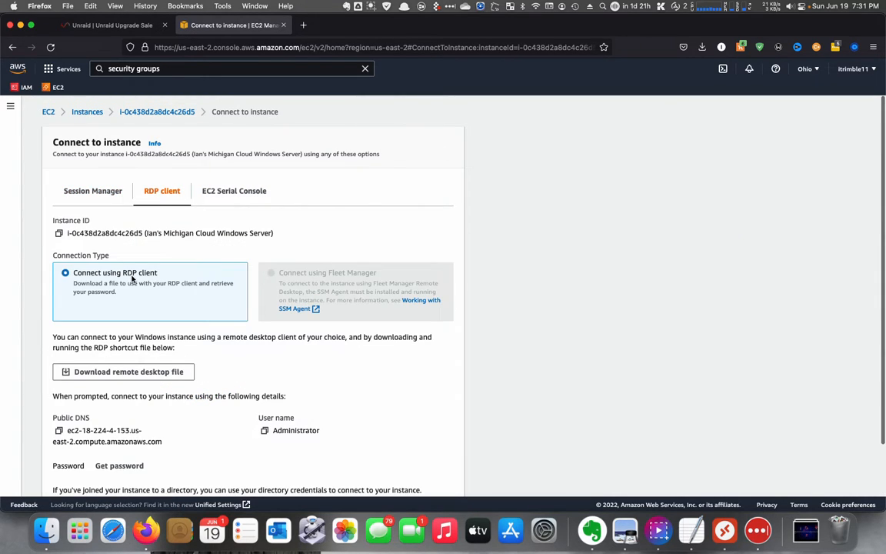
{"action": "scroll", "coordinate": [188, 288], "scroll_direction": "down", "scroll_amount": 1}
{"action": "scroll", "coordinate": [184, 300], "scroll_direction": "down", "scroll_amount": 2}
{"action": "left_click", "coordinate": [158, 322]}
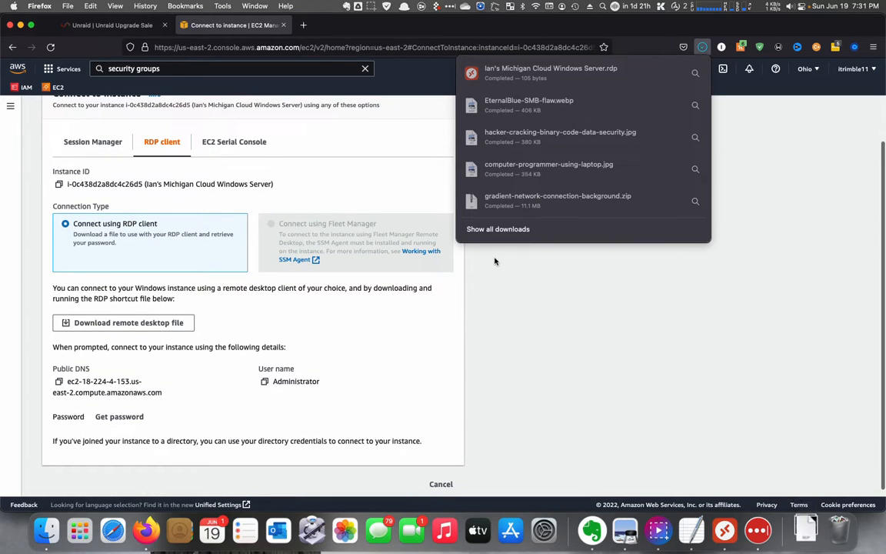
{"action": "left_click", "coordinate": [694, 73]}
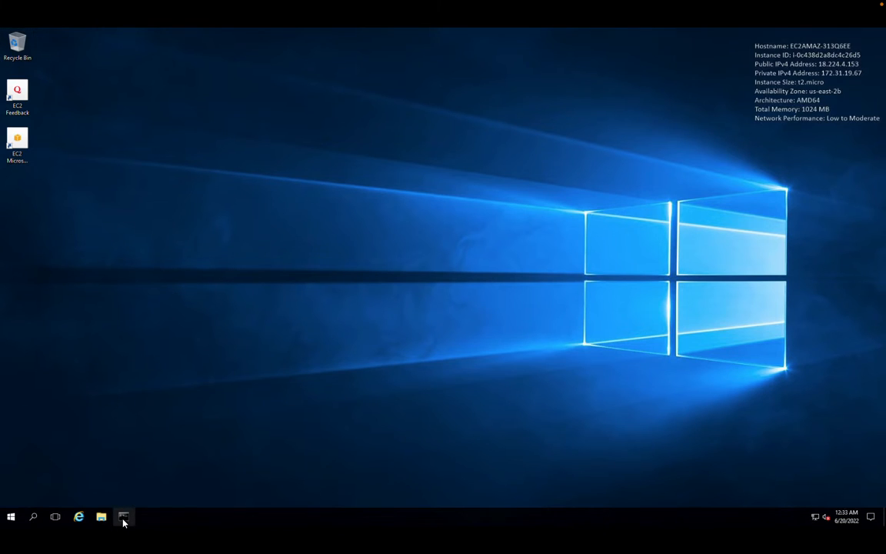
- Open a Command Prompt window on the remote Windows server desktop
{"action": "left_click", "coordinate": [123, 517]}
{"action": "type", "text": "ipc"}
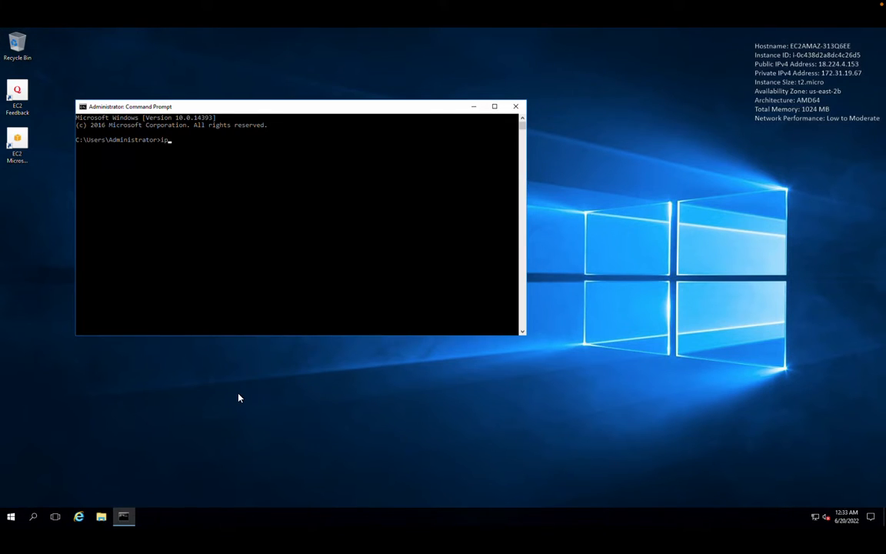
{"action": "key", "text": "BackSpace"}
{"action": "key", "text": "BackSpace"}
{"action": "key", "text": "BackSpace"}
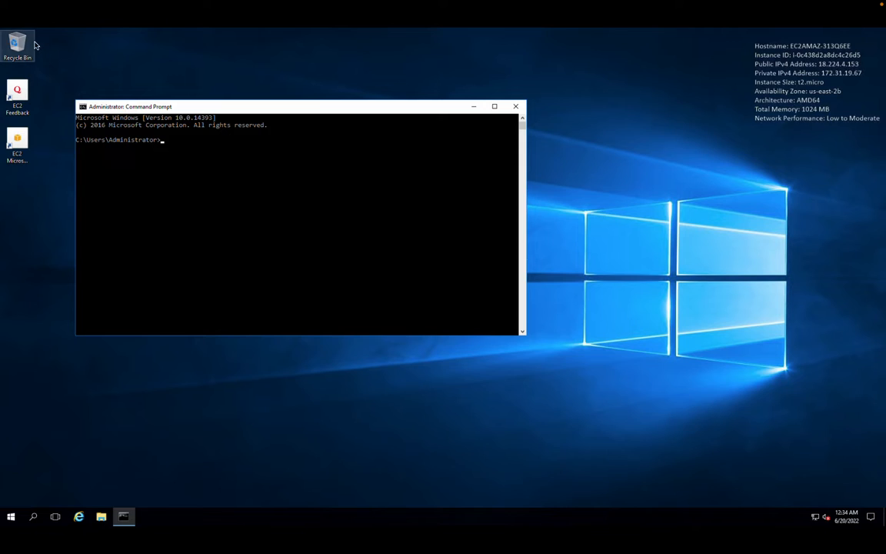
{"action": "mouse_move", "coordinate": [29, 7]}
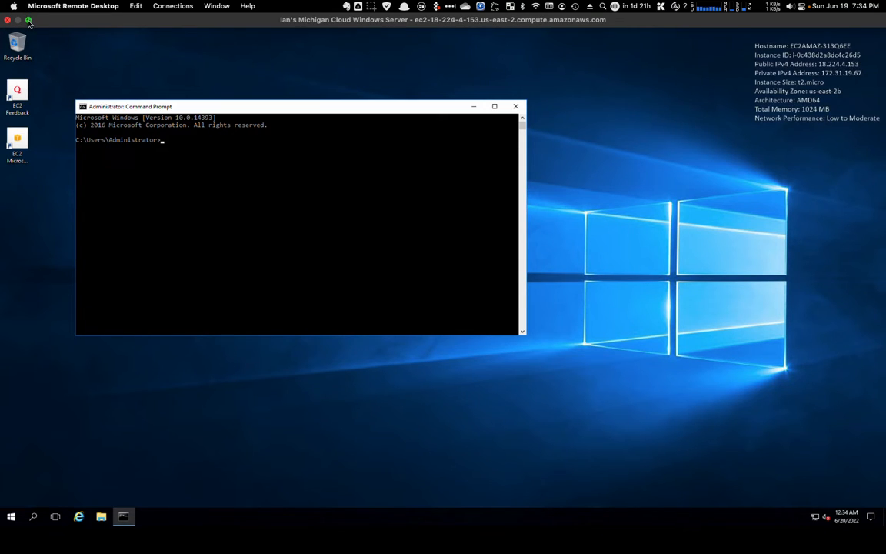
- Ping the instance's public IPv4 address 18.224.4.153 from a local terminal
{"action": "left_click", "coordinate": [28, 21]}
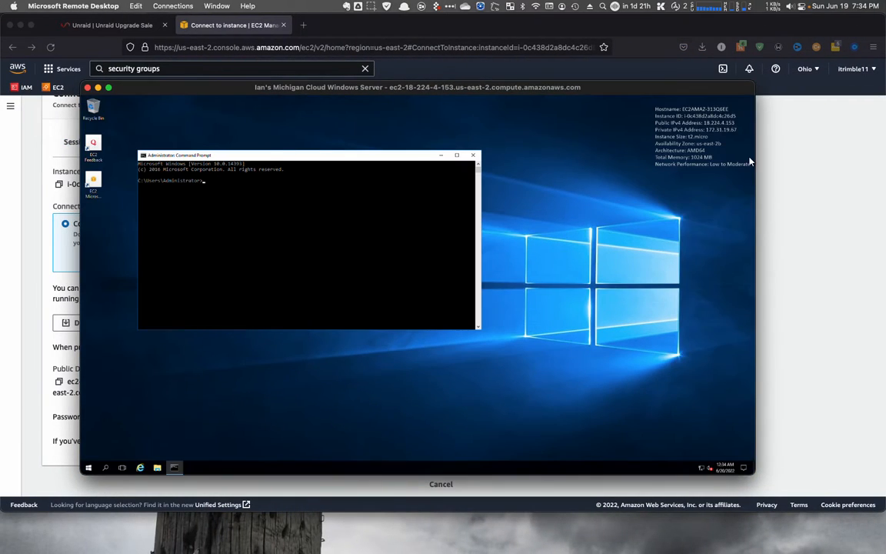
{"action": "left_click_drag", "start_coordinate": [856, 242], "coordinate": [771, 209]}
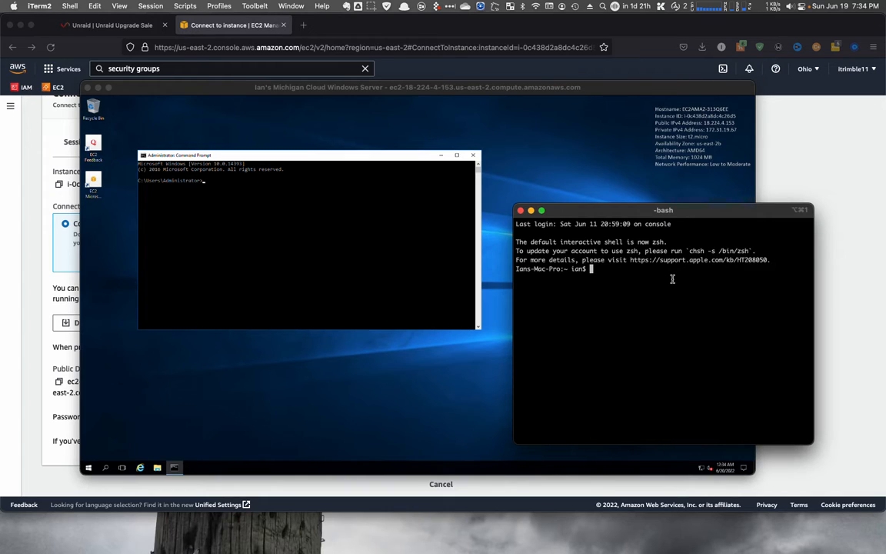
{"action": "type", "text": "ping 18.224.4.153"}
{"action": "key", "text": "Return"}
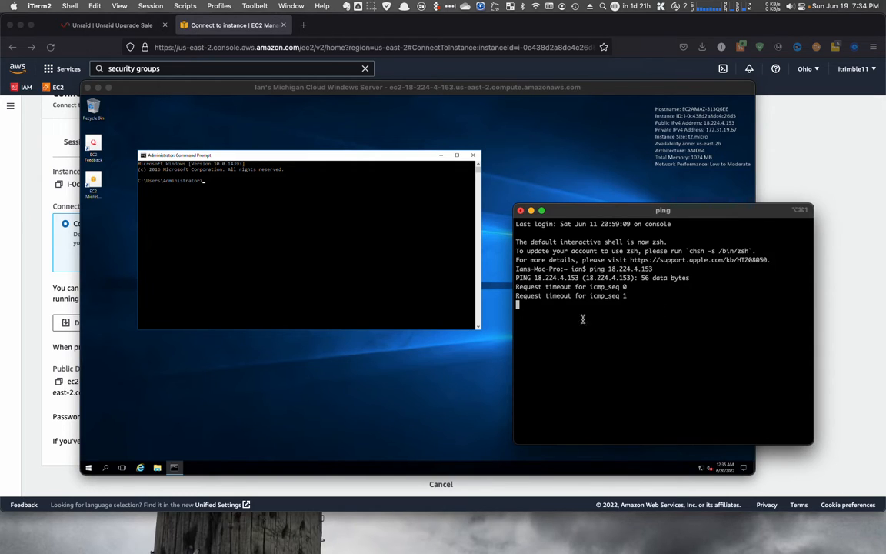
- Run ipconfig in the remote server's Command Prompt to check its network configuration
{"action": "left_click", "coordinate": [422, 277]}
{"action": "type", "text": "p"}
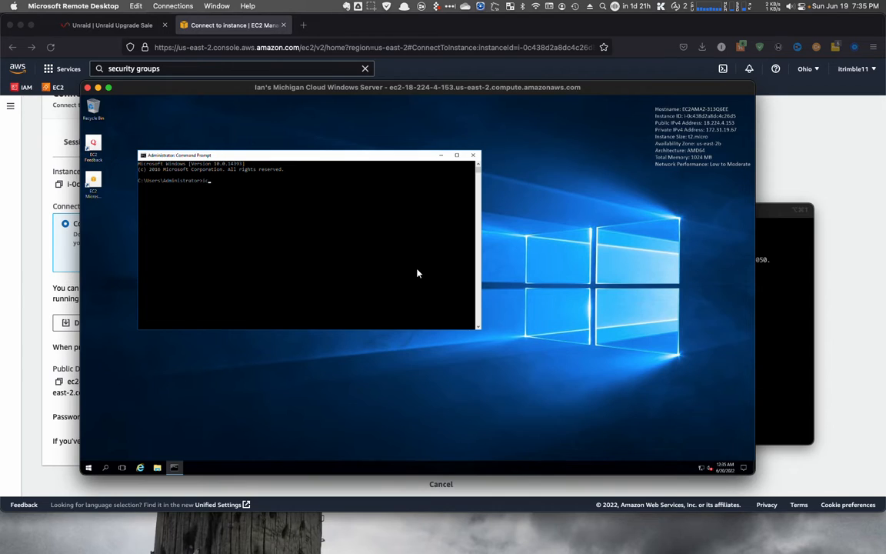
{"action": "type", "text": "iconfig"}
{"action": "key", "text": "Return"}
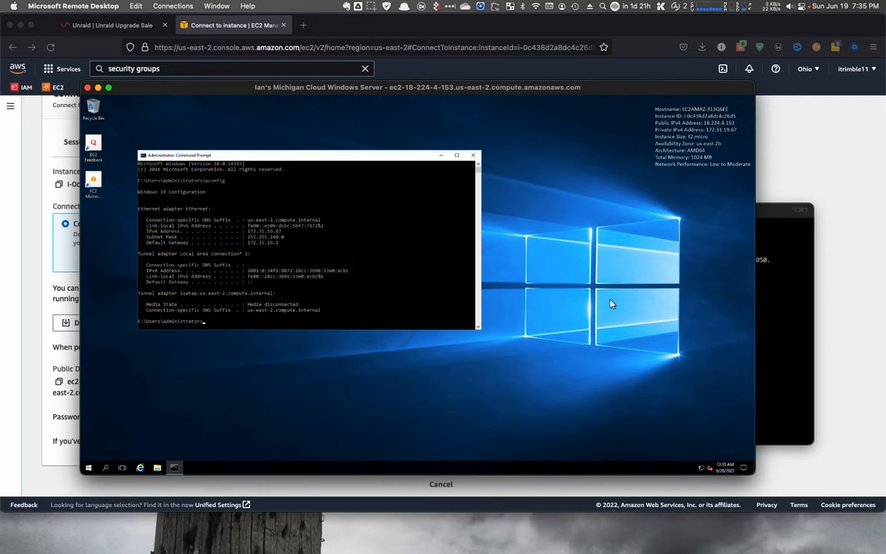
- Stop the running ping, then ping the private address 172.31.19.67 from the local terminal and stop it
{"action": "left_click", "coordinate": [768, 300]}
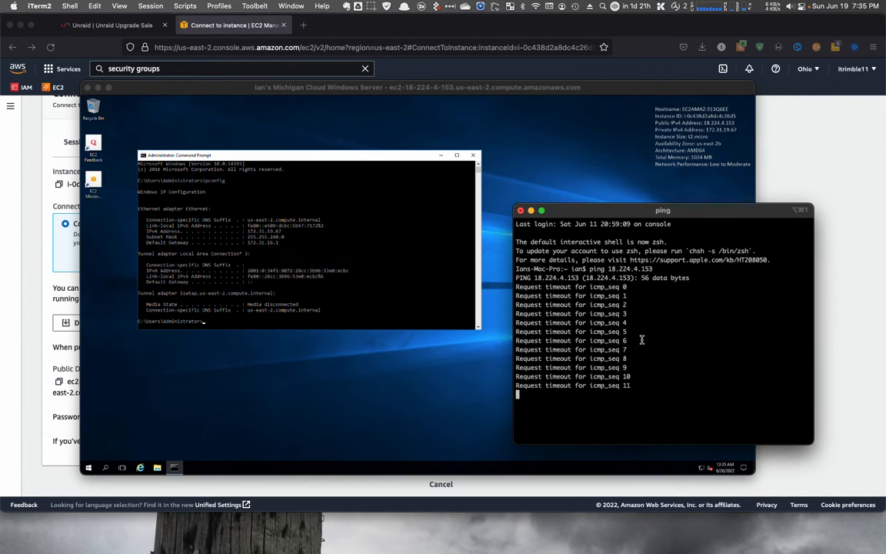
{"action": "key", "text": "ctrl+c"}
{"action": "type", "text": "ping 1"}
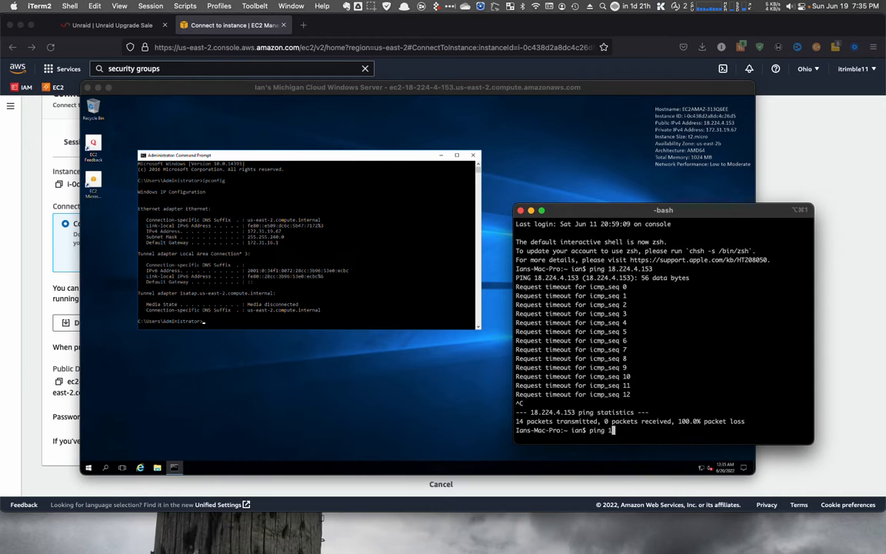
{"action": "type", "text": "72/31/19.67"}
{"action": "key", "text": "Return"}
{"action": "key", "text": "Up"}
{"action": "key", "text": "BackSpace"}
{"action": "type", "text": "7"}
{"action": "key", "text": "Left"}
{"action": "key", "text": "Left"}
{"action": "key", "text": "Left"}
{"action": "key", "text": "Left"}
{"action": "key", "text": "Left"}
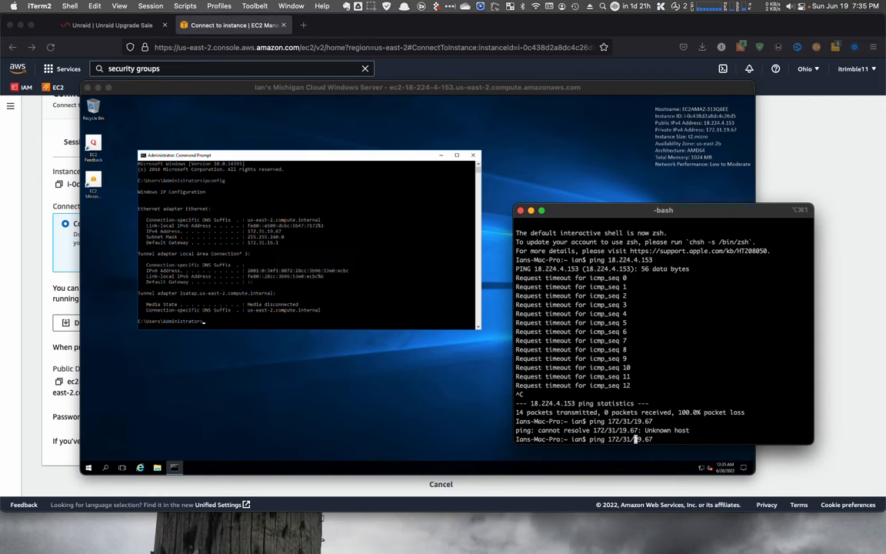
{"action": "type", "text": "."}
{"action": "key", "text": "Left"}
{"action": "key", "text": "Left"}
{"action": "key", "text": "BackSpace"}
{"action": "type", "text": "."}
{"action": "key", "text": "Left"}
{"action": "key", "text": "Return"}
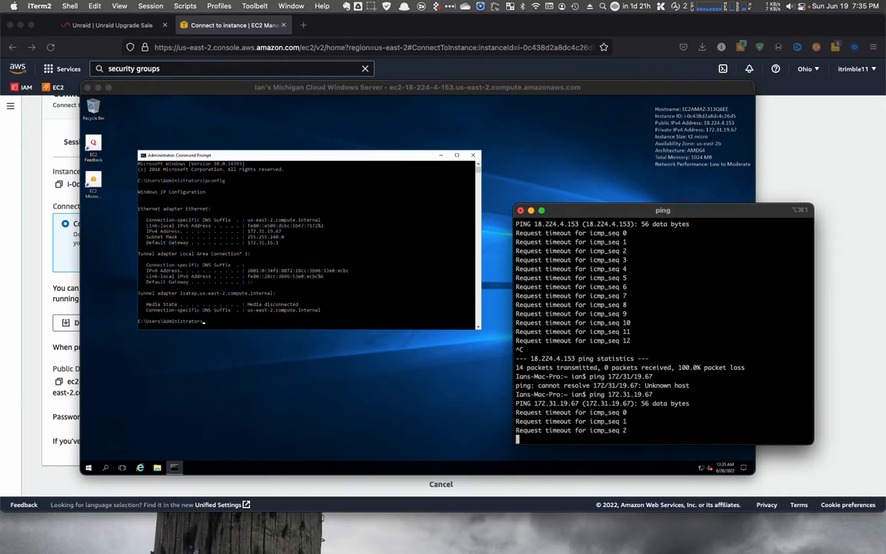
{"action": "key", "text": "ctrl+c"}
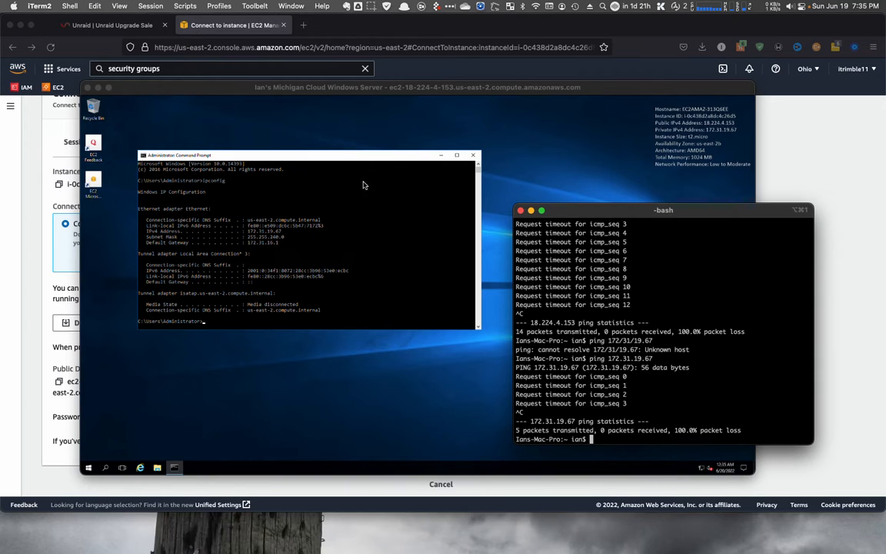
- Return to the full-screen remote desktop and open Windows Firewall with Advanced Security via Start search
{"action": "left_click", "coordinate": [521, 210]}
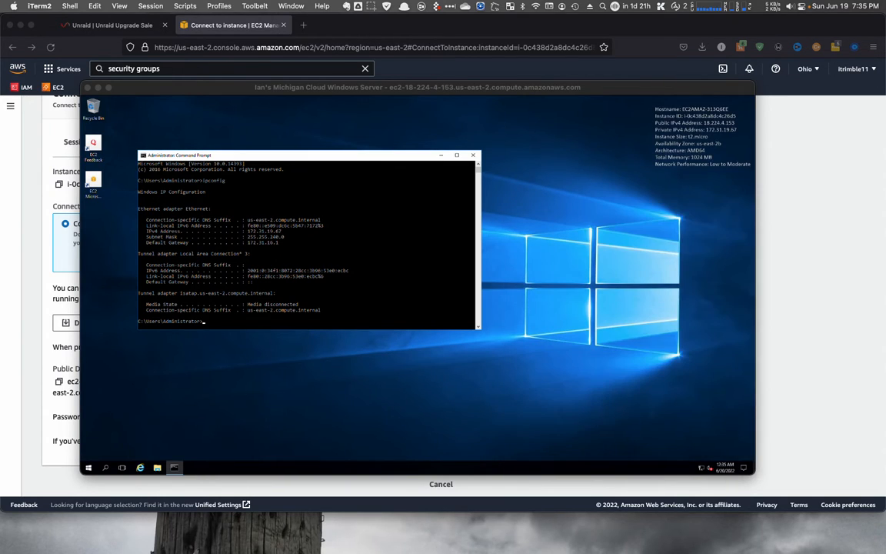
{"action": "left_click", "coordinate": [111, 89]}
{"action": "left_click", "coordinate": [109, 88]}
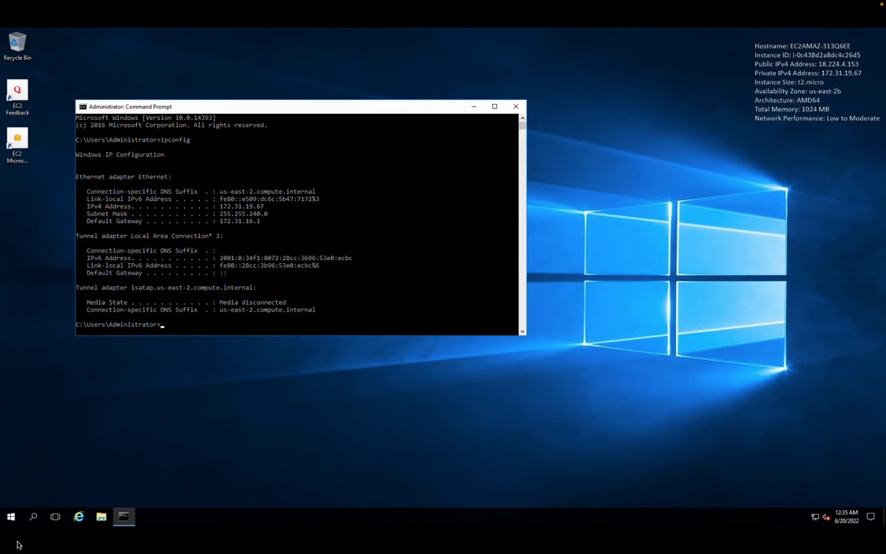
{"action": "left_click", "coordinate": [10, 523]}
{"action": "type", "text": "firewa"}
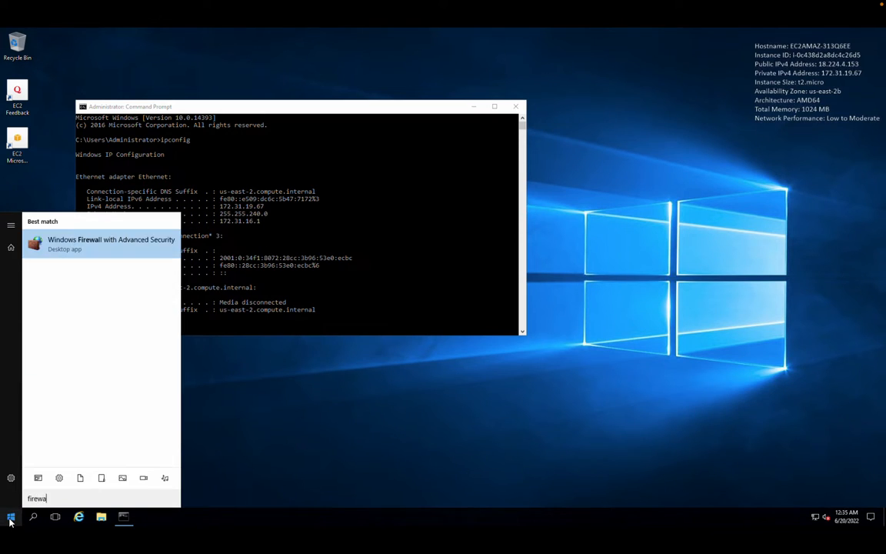
{"action": "type", "text": "ll"}
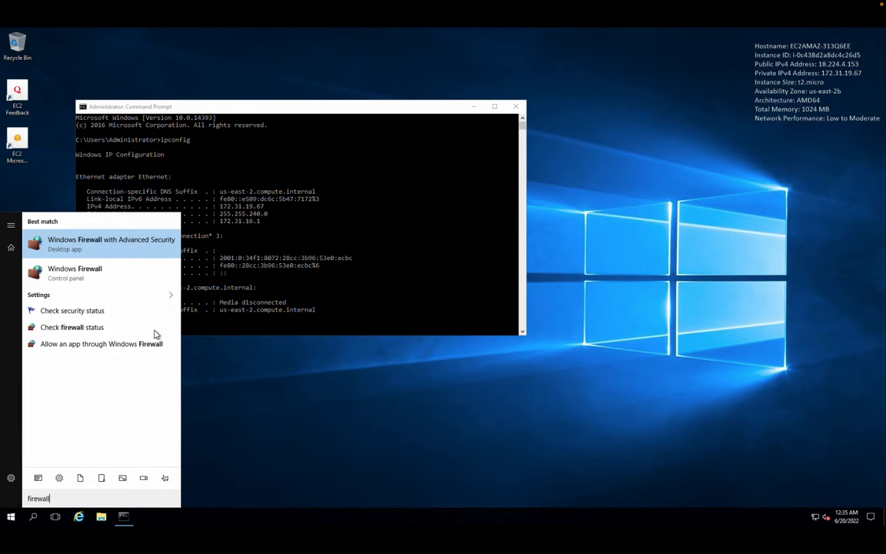
{"action": "left_click", "coordinate": [100, 248]}
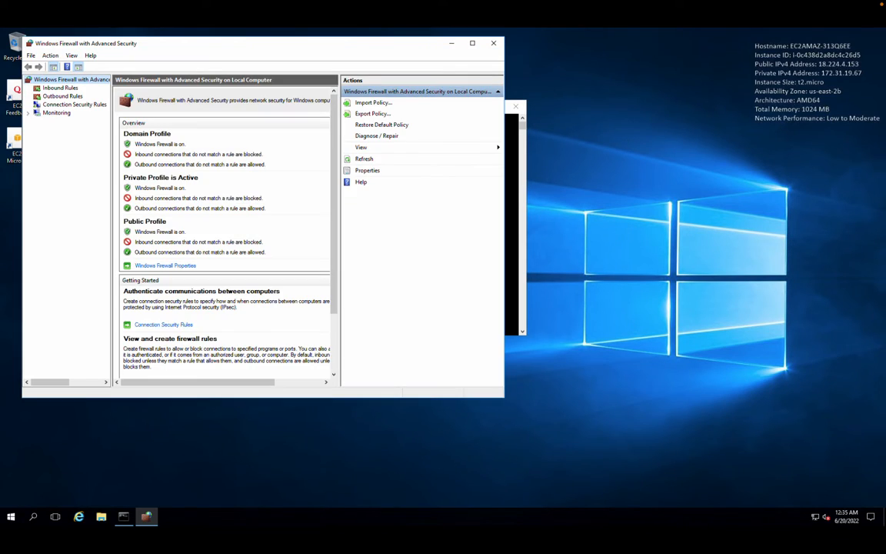
- Start a new custom inbound firewall rule that applies to all programs
{"action": "left_click", "coordinate": [68, 91]}
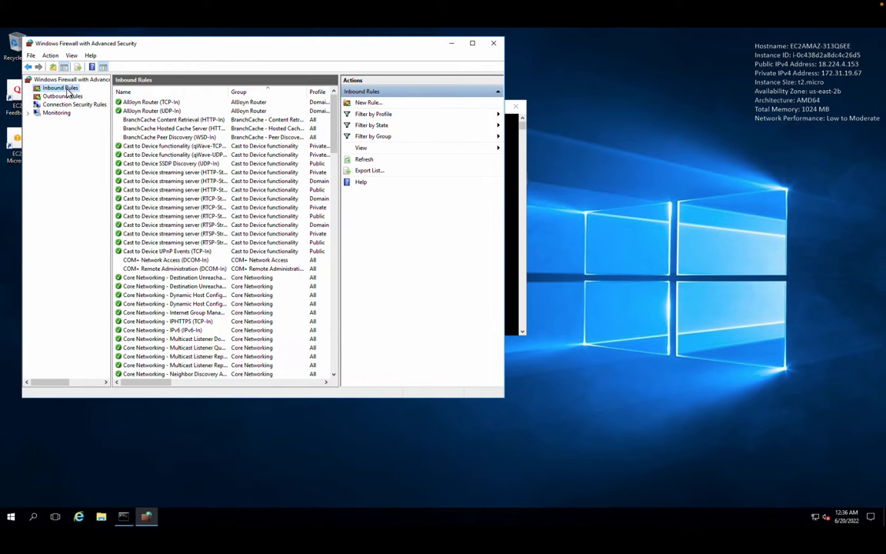
{"action": "left_click", "coordinate": [357, 104]}
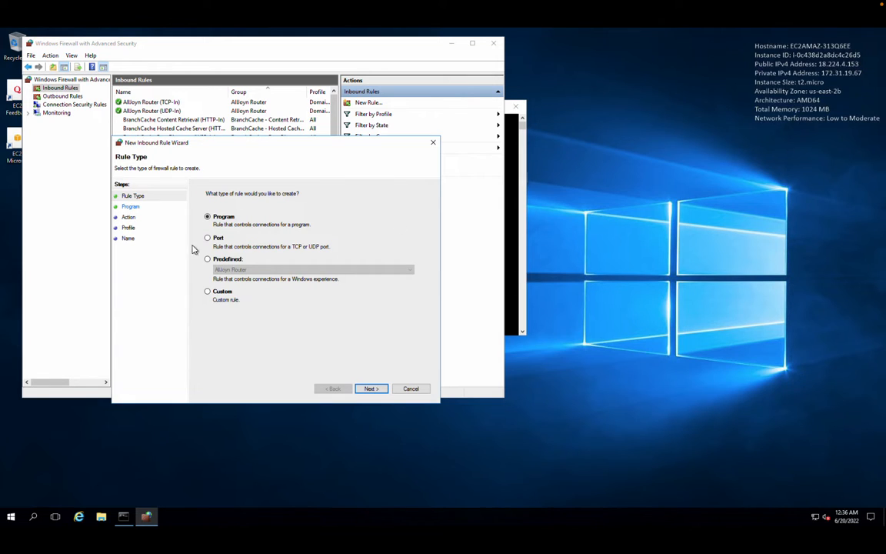
{"action": "left_click", "coordinate": [215, 292]}
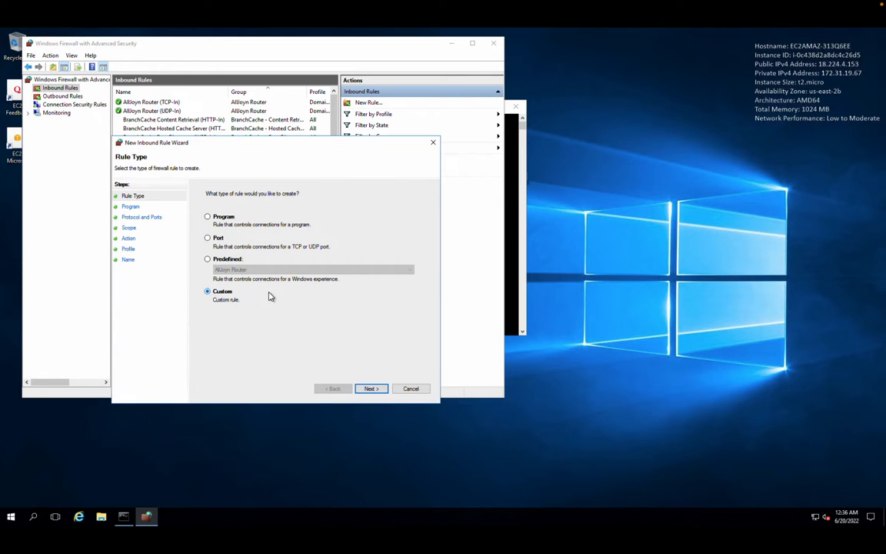
{"action": "left_click", "coordinate": [371, 389]}
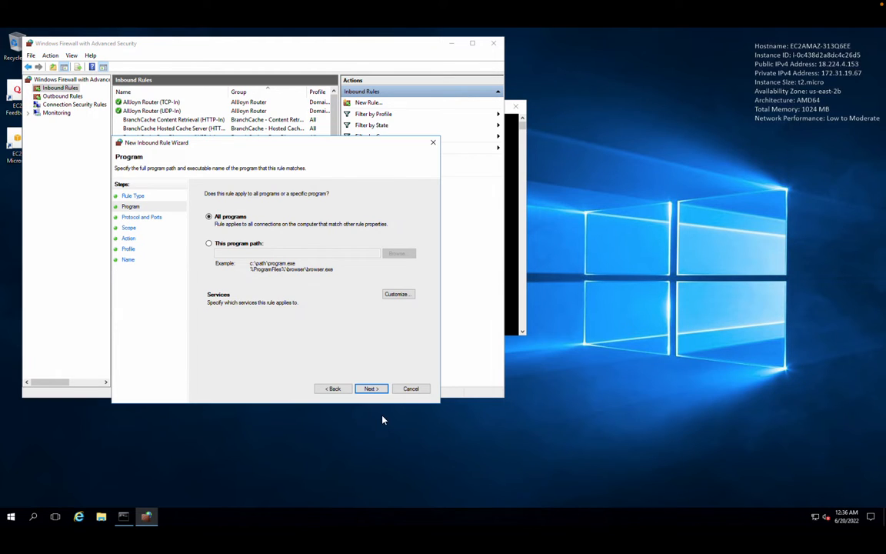
{"action": "left_click", "coordinate": [377, 390]}
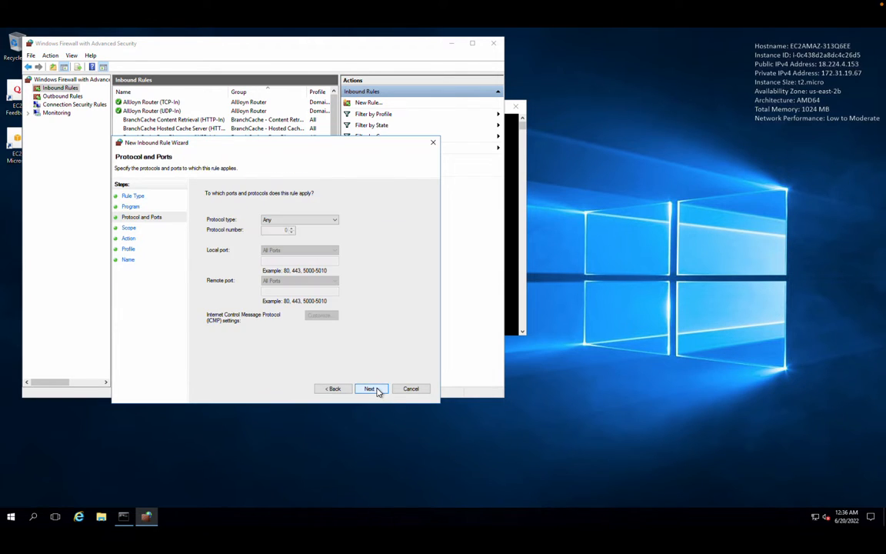
- Set the rule's protocol type to ICMPv4, keep any IP scope, allow the connection, and apply to all profiles
{"action": "left_click", "coordinate": [294, 220]}
{"action": "left_click", "coordinate": [275, 246]}
{"action": "left_click", "coordinate": [371, 388]}
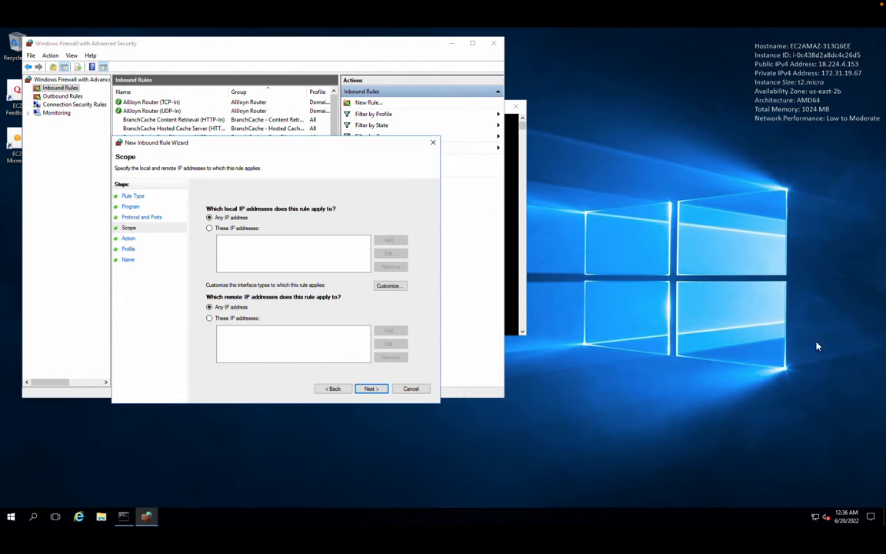
{"action": "left_click", "coordinate": [370, 389]}
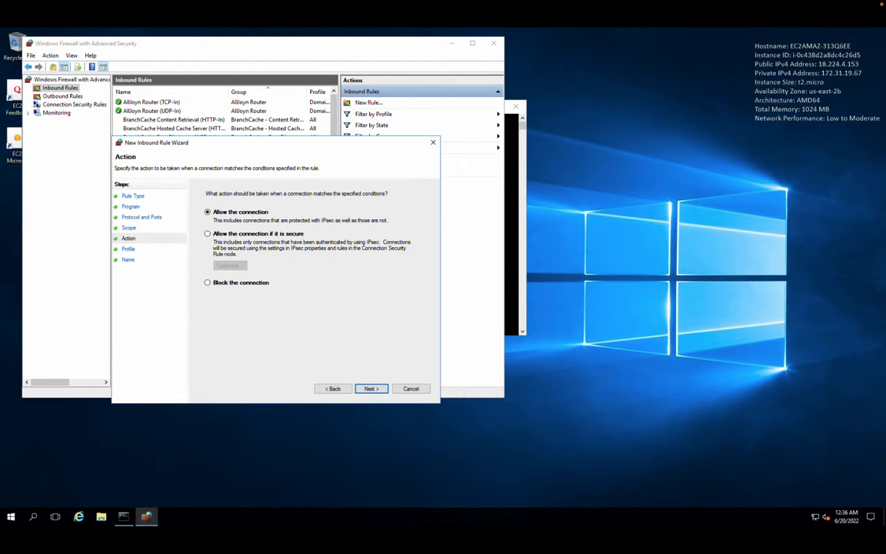
{"action": "left_click", "coordinate": [376, 390]}
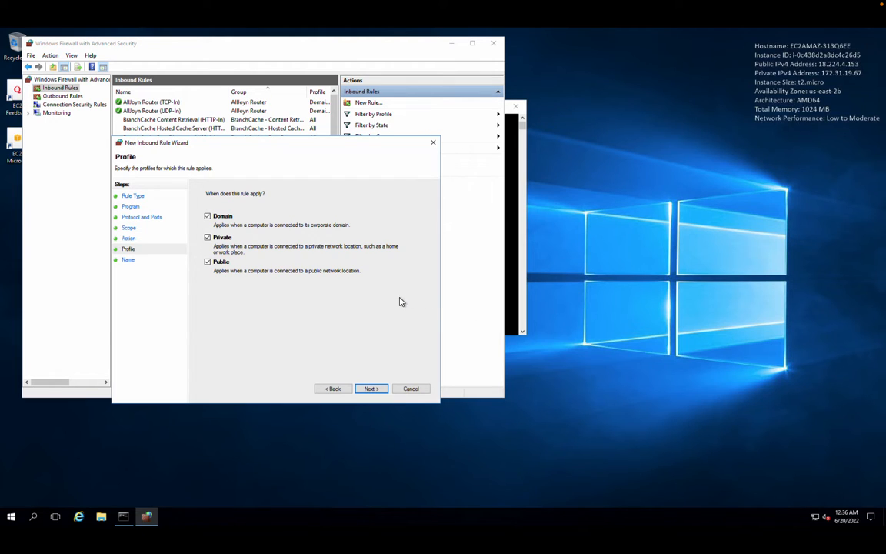
{"action": "left_click", "coordinate": [370, 390]}
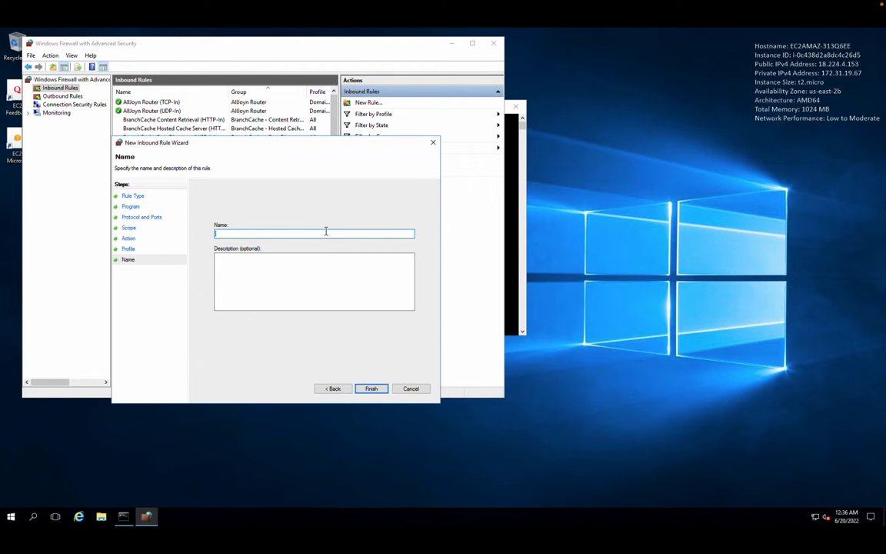
- Name the rule ICMPv4 Allow and finish the wizard
{"action": "type", "text": "ICMPv4 Allow"}
{"action": "left_click", "coordinate": [372, 390]}
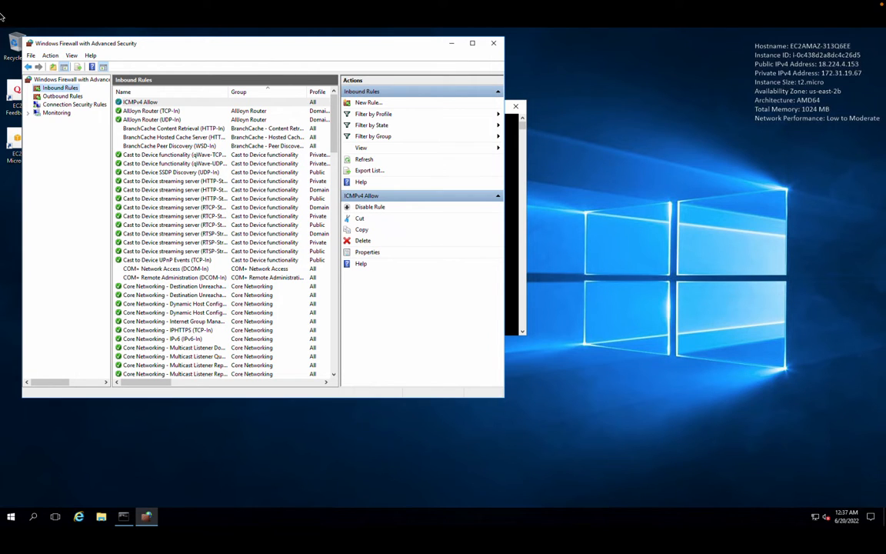
- Switch to the local terminal and re-run the ping to private address 172.31.19.67
{"action": "mouse_move", "coordinate": [38, 2]}
{"action": "left_click", "coordinate": [28, 21]}
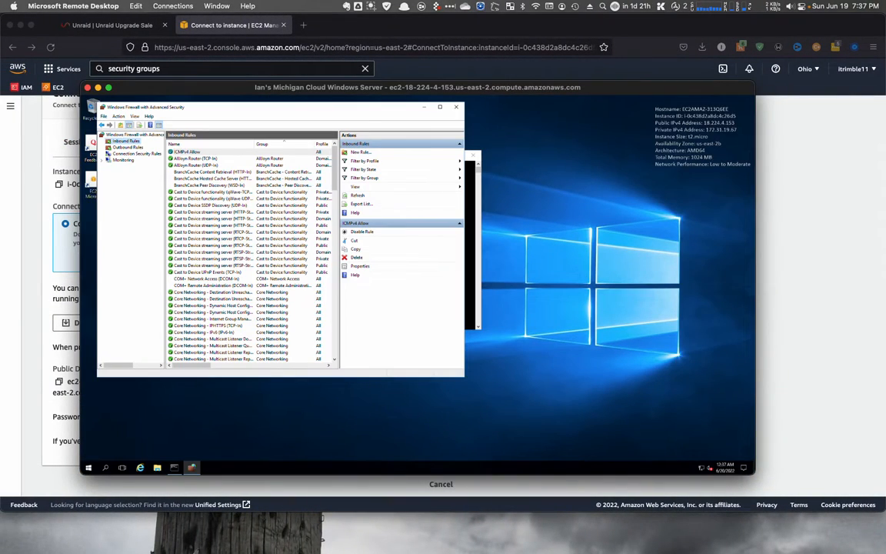
{"action": "key", "text": "super+Tab"}
{"action": "mouse_move", "coordinate": [543, 178]}
{"action": "left_mouse_down"}
{"action": "mouse_move", "coordinate": [498, 178]}
{"action": "mouse_move", "coordinate": [545, 176]}
{"action": "left_mouse_up"}
{"action": "key", "text": "Up"}
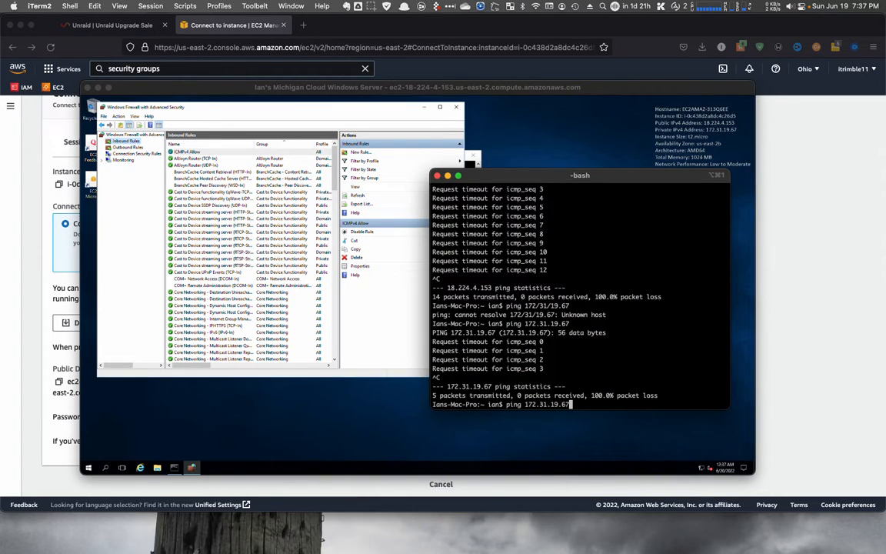
{"action": "key", "text": "Return"}
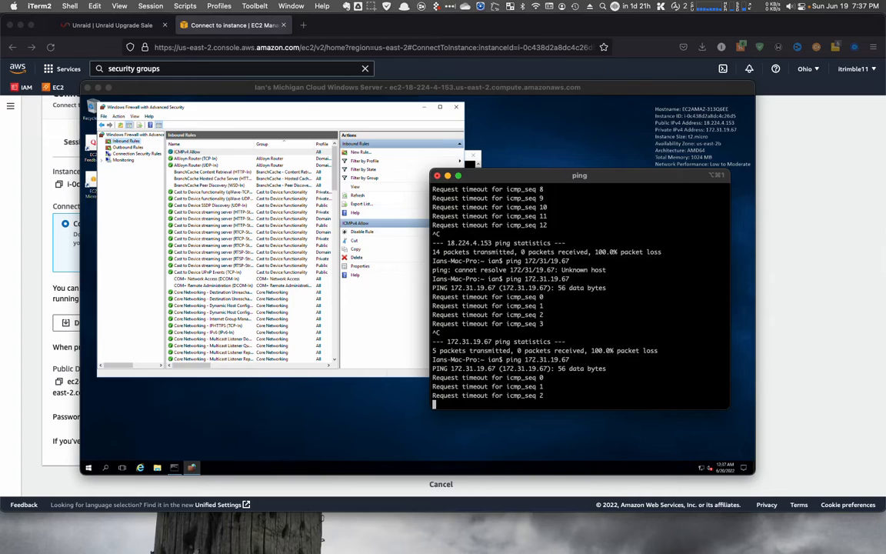
- Stop that ping, re-run the ping to public address 18.224.4.153, and stop it
{"action": "key", "text": "ctrl+c"}
{"action": "key", "text": "Up"}
{"action": "key", "text": "Up"}
{"action": "key", "text": "Return"}
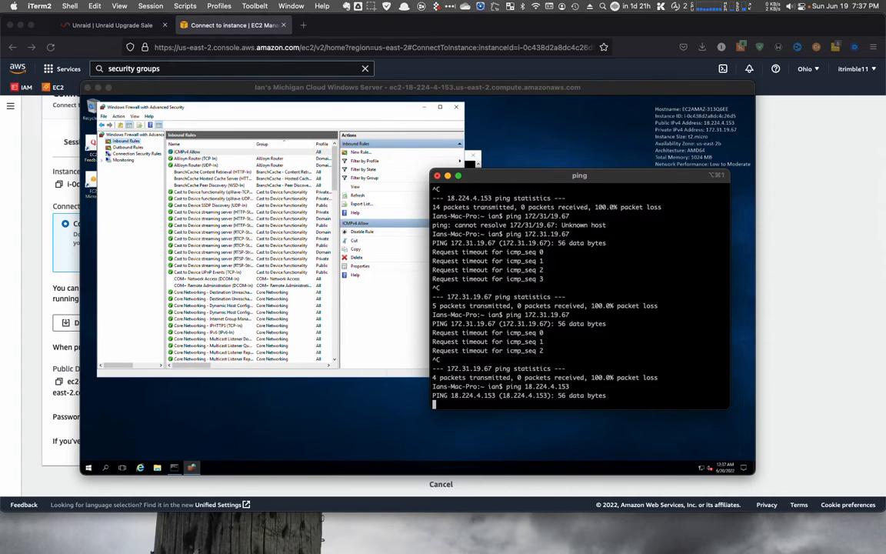
{"action": "key", "text": "ctrl+c"}
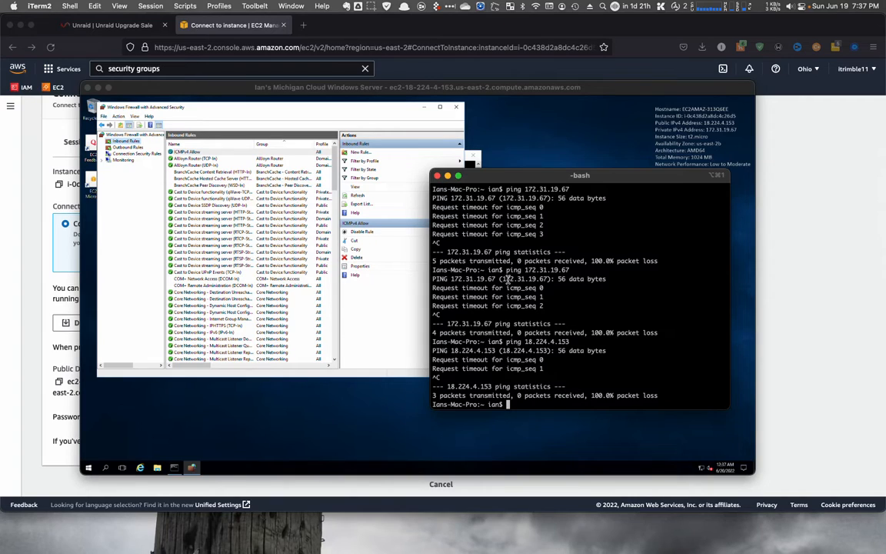
- Return to the EC2 console in the browser and open the Security Groups list
{"action": "left_click", "coordinate": [800, 182]}
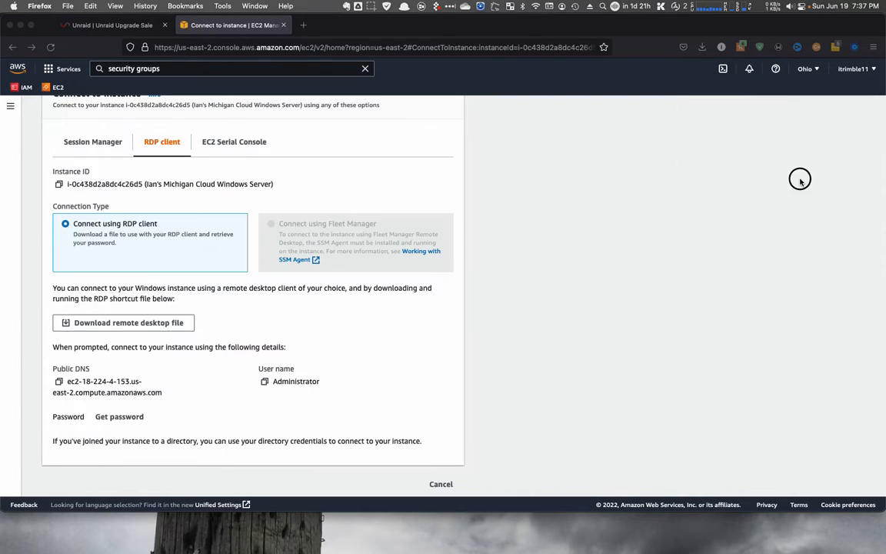
{"action": "scroll", "coordinate": [215, 260], "scroll_direction": "up", "scroll_amount": 3}
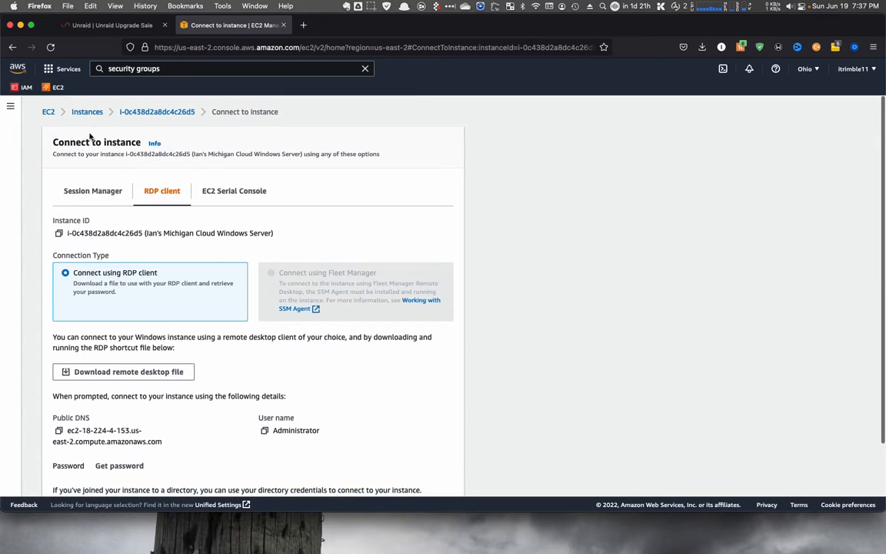
{"action": "left_click", "coordinate": [46, 112]}
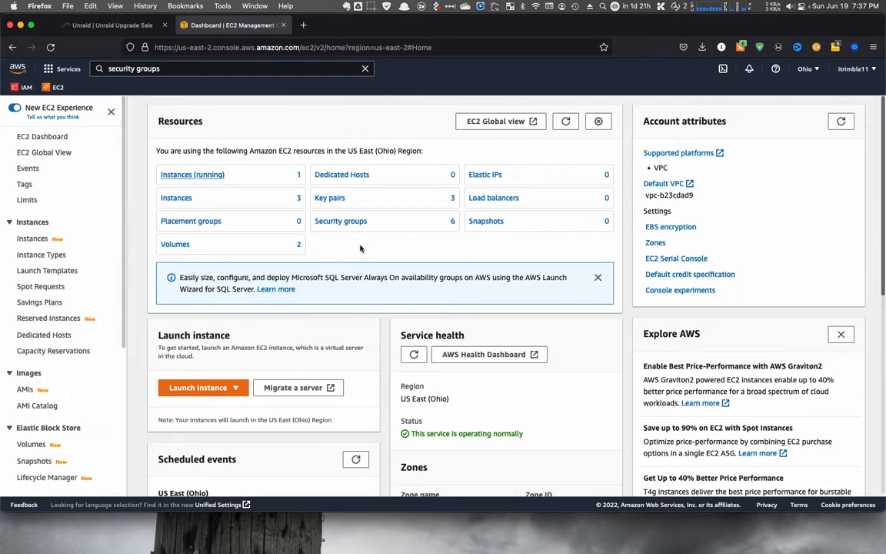
{"action": "left_click", "coordinate": [372, 225]}
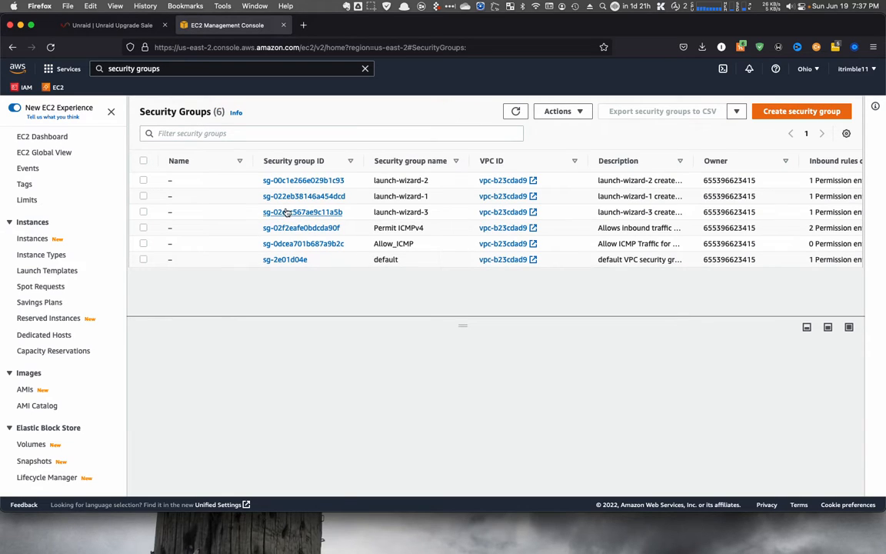
- Open the Allow_ICMP security group's details, then go to Instances and select the running Windows server instance
{"action": "scroll", "coordinate": [329, 249], "scroll_direction": "left", "scroll_amount": 1}
{"action": "left_click", "coordinate": [328, 247]}
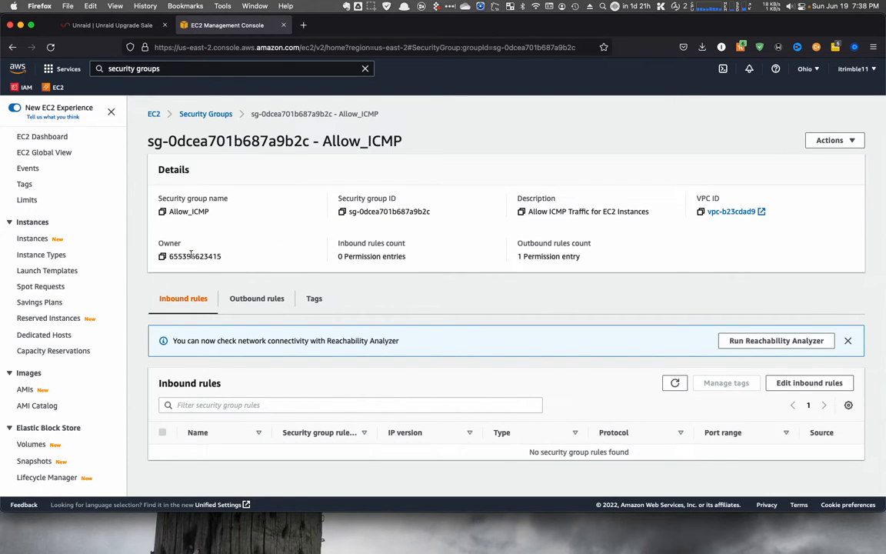
{"action": "left_click", "coordinate": [36, 138]}
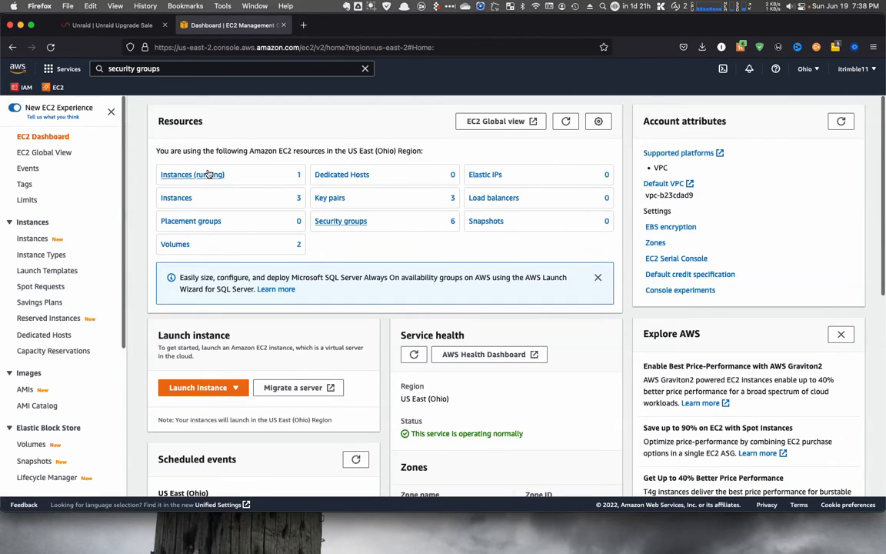
{"action": "left_click", "coordinate": [179, 199]}
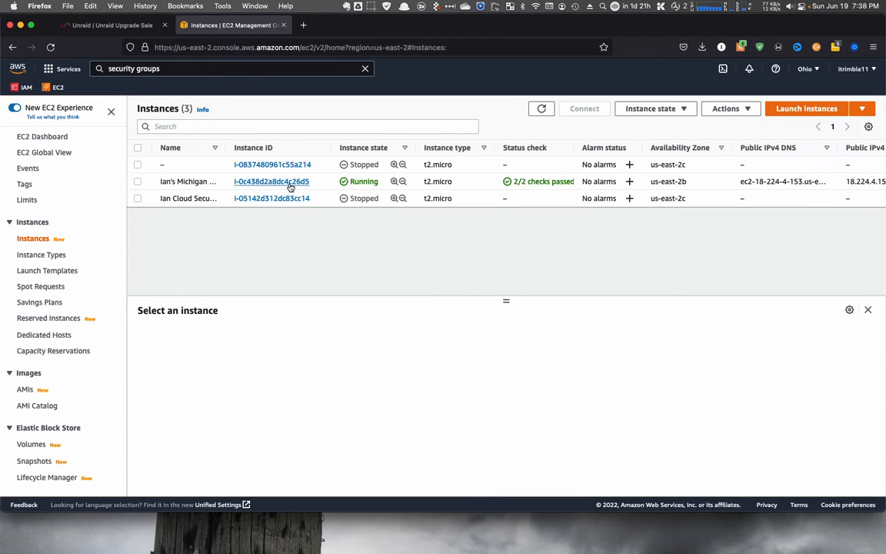
{"action": "left_click", "coordinate": [137, 181]}
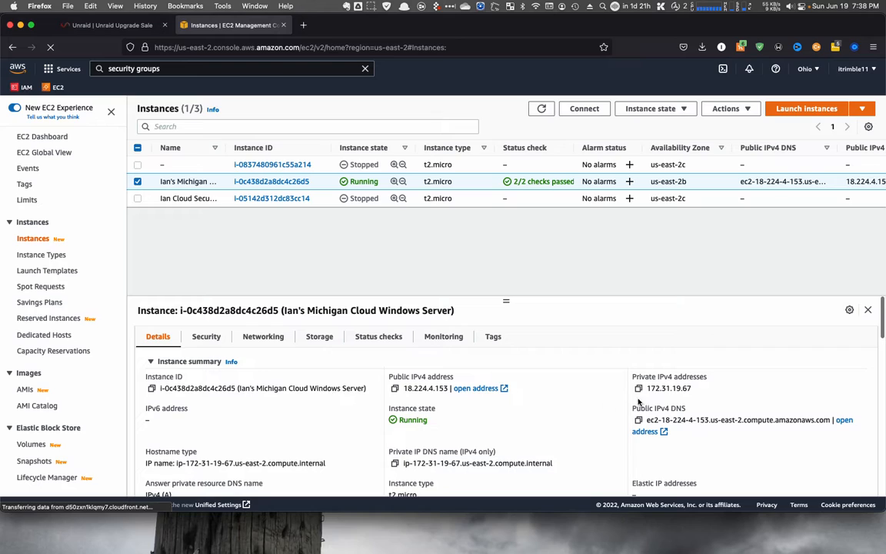
{"action": "scroll", "coordinate": [578, 397], "scroll_direction": "down", "scroll_amount": 3}
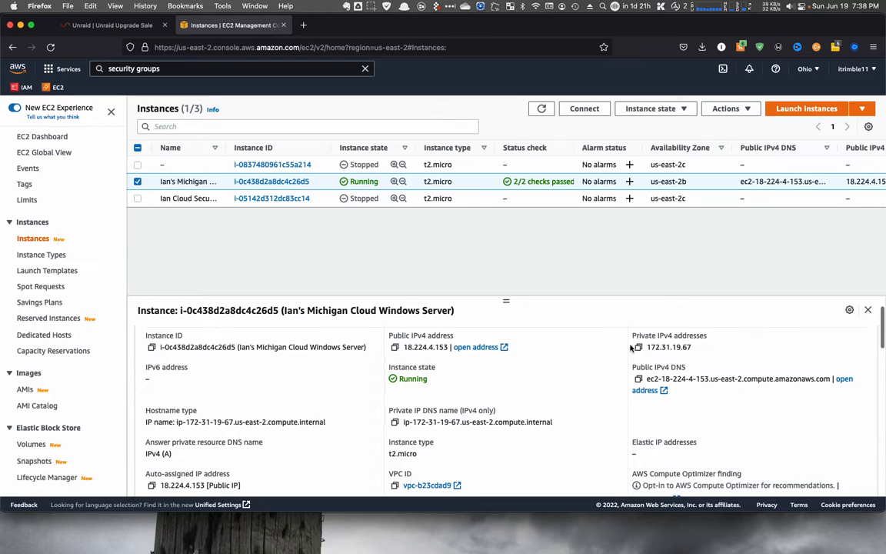
- Switch to the terminal, re-run the ping to public address 18.224.4.153, and stop it
{"action": "key", "text": "super+Tab"}
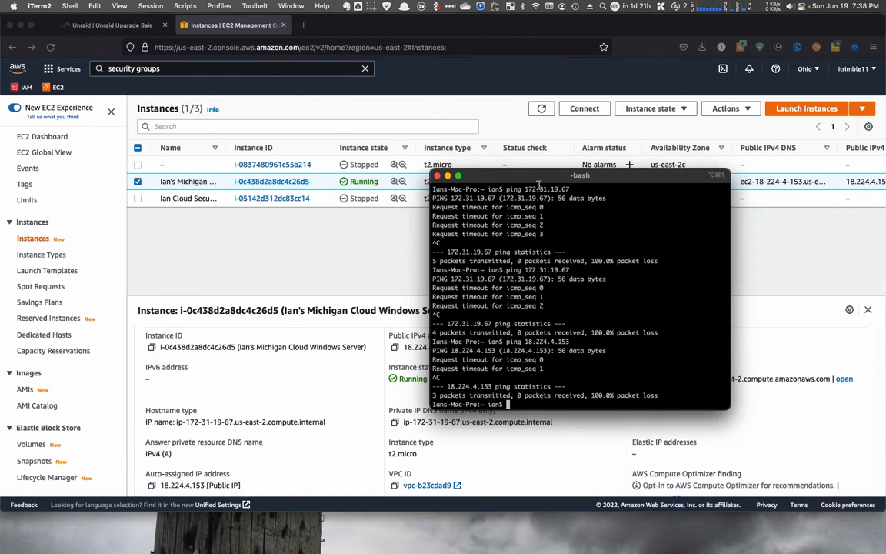
{"action": "left_click_drag", "start_coordinate": [535, 180], "coordinate": [597, 205]}
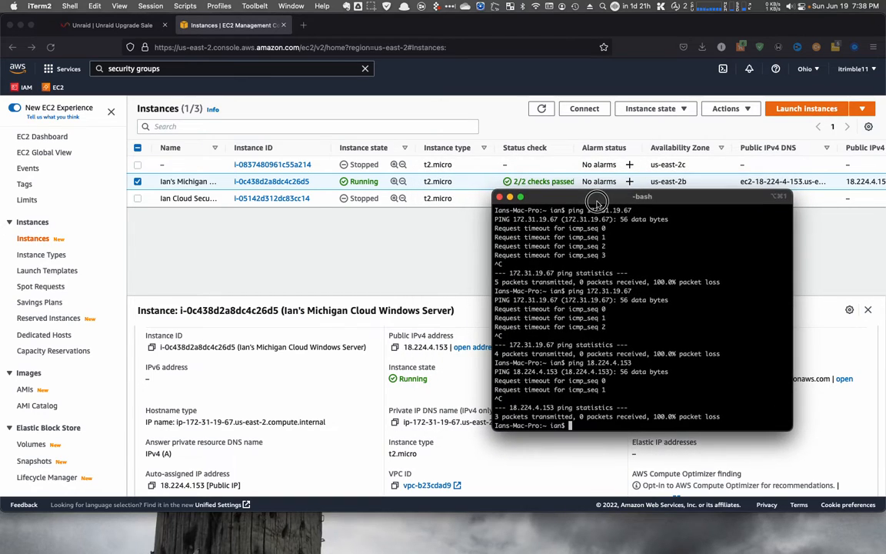
{"action": "key", "text": "Up"}
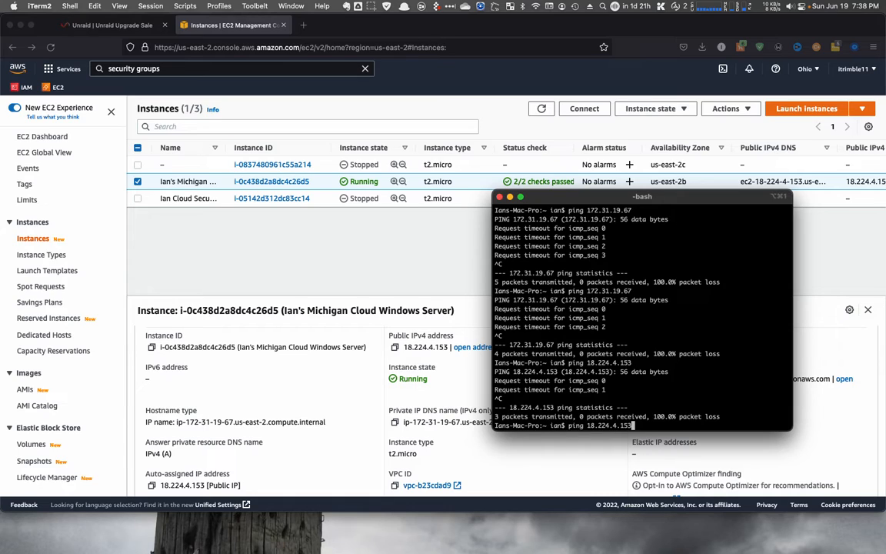
{"action": "key", "text": "Return"}
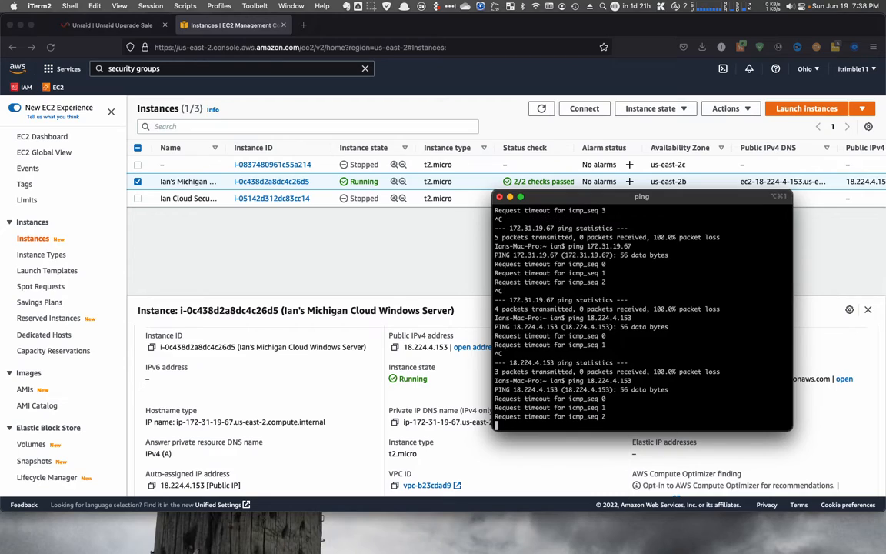
{"action": "key", "text": "ctrl+c"}
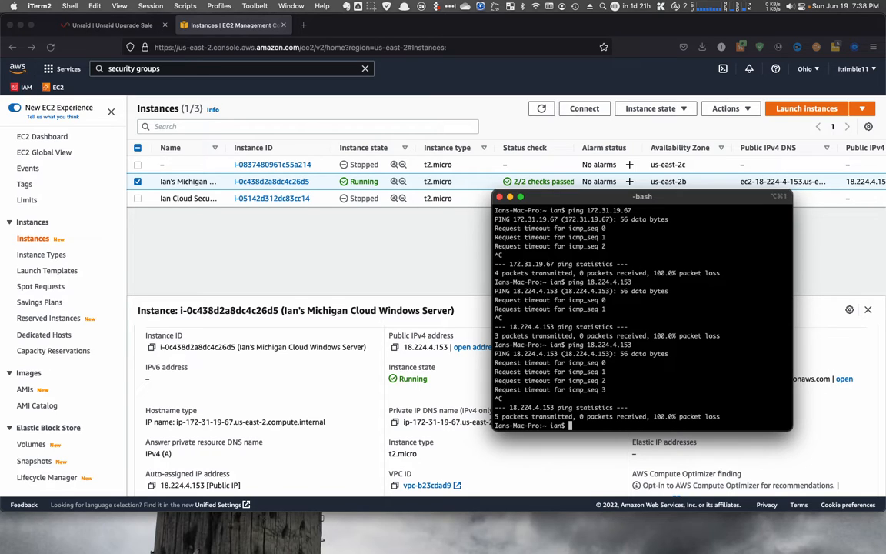
- Switch to the Remote Desktop session and close the firewall and command prompt windows on the Windows server
{"action": "key", "text": "super+Tab"}
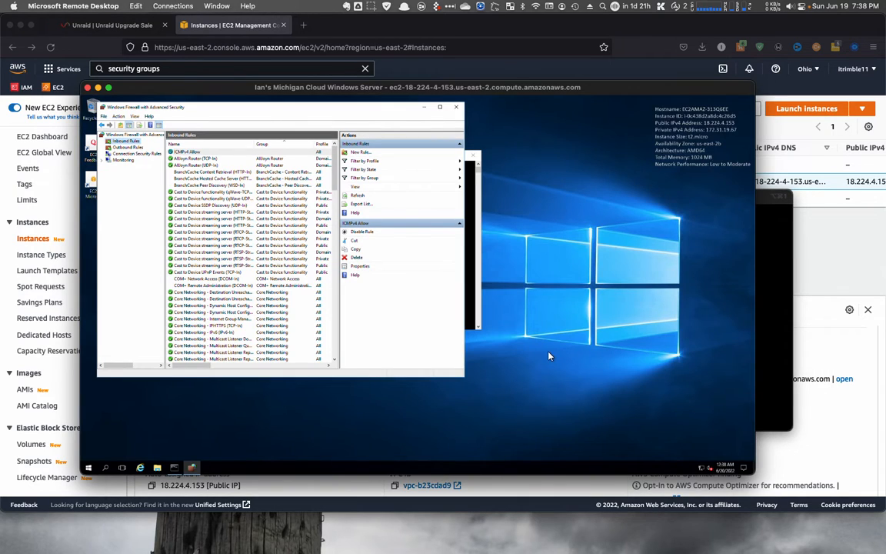
{"action": "left_click", "coordinate": [458, 109]}
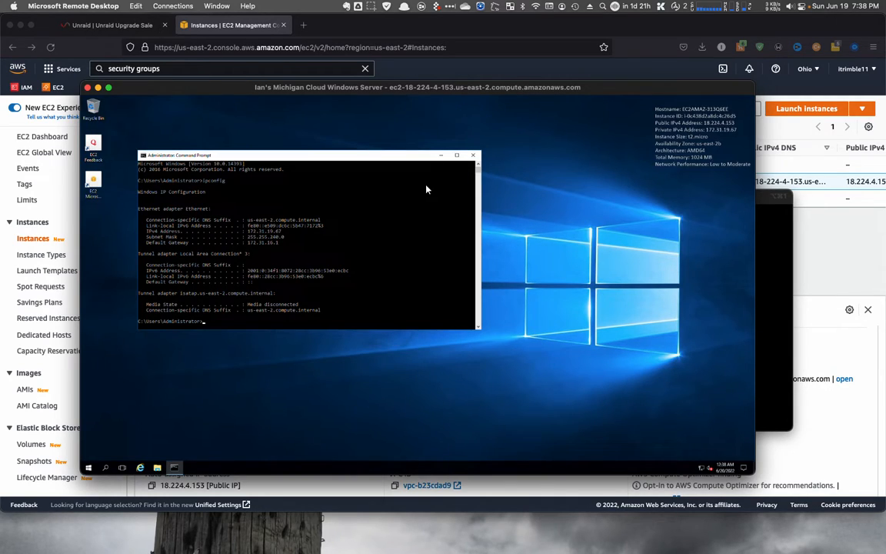
{"action": "left_click", "coordinate": [476, 157]}
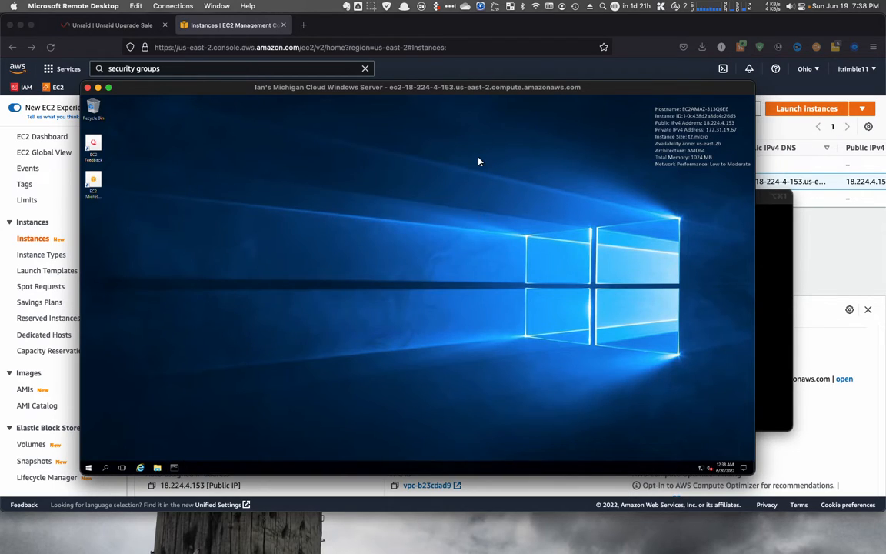
- Restart the Windows server from the power menu, choosing Other (Planned) as the shutdown reason
{"action": "right_click", "coordinate": [90, 467]}
{"action": "mouse_move", "coordinate": [119, 446]}
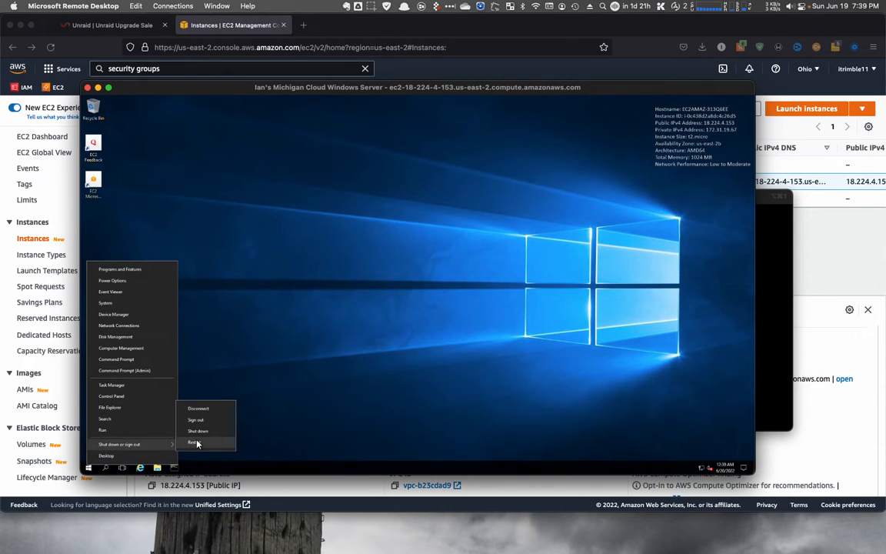
{"action": "left_click", "coordinate": [197, 444]}
{"action": "left_click", "coordinate": [169, 435]}
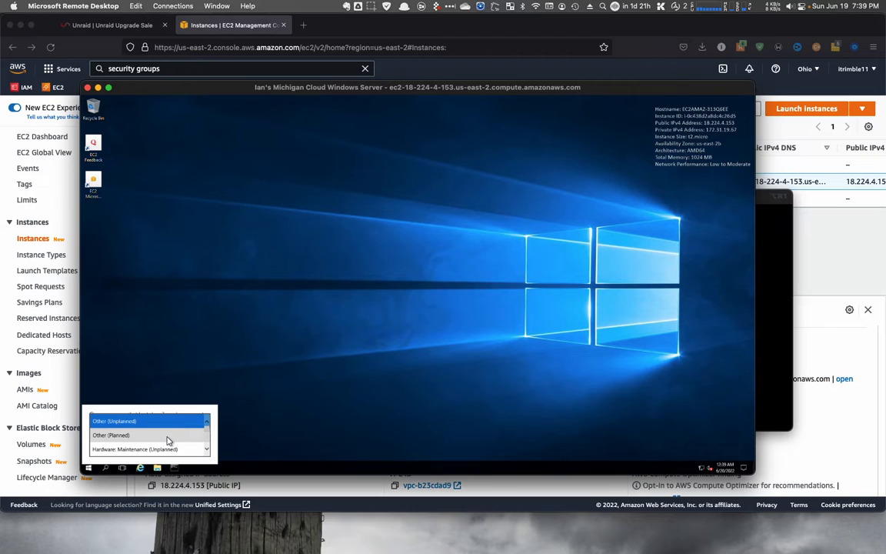
{"action": "left_click", "coordinate": [168, 436]}
{"action": "left_click", "coordinate": [197, 451]}
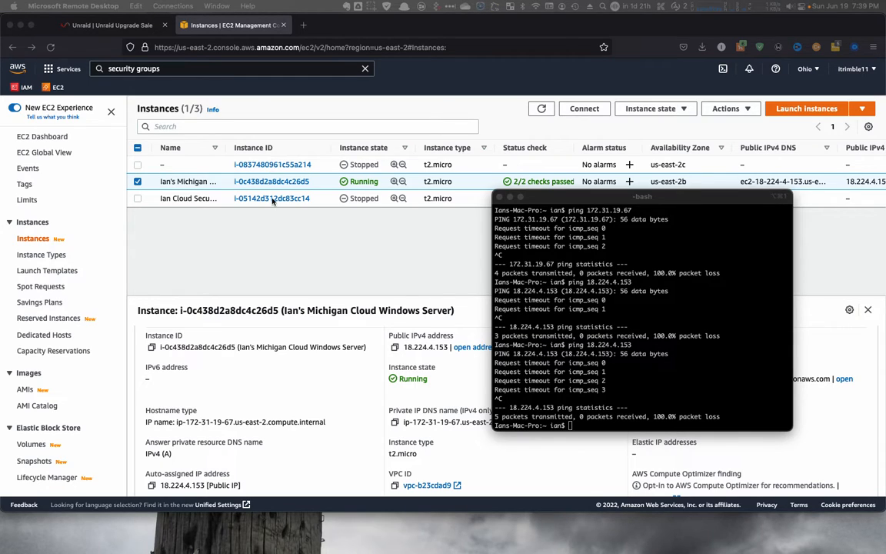
- Open the instance's Connect page and try to reconnect Remote Desktop to the rebooting server, closing the connection error
{"action": "left_click", "coordinate": [585, 109]}
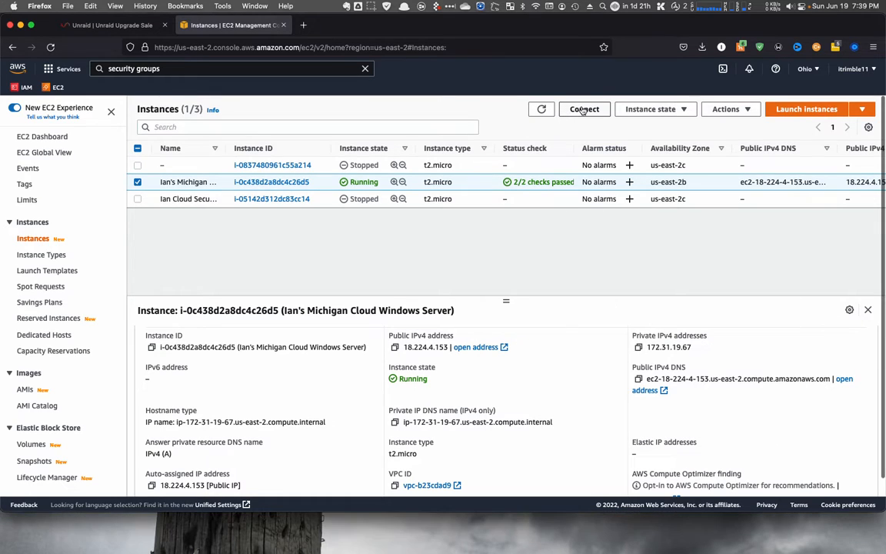
{"action": "left_click", "coordinate": [584, 110]}
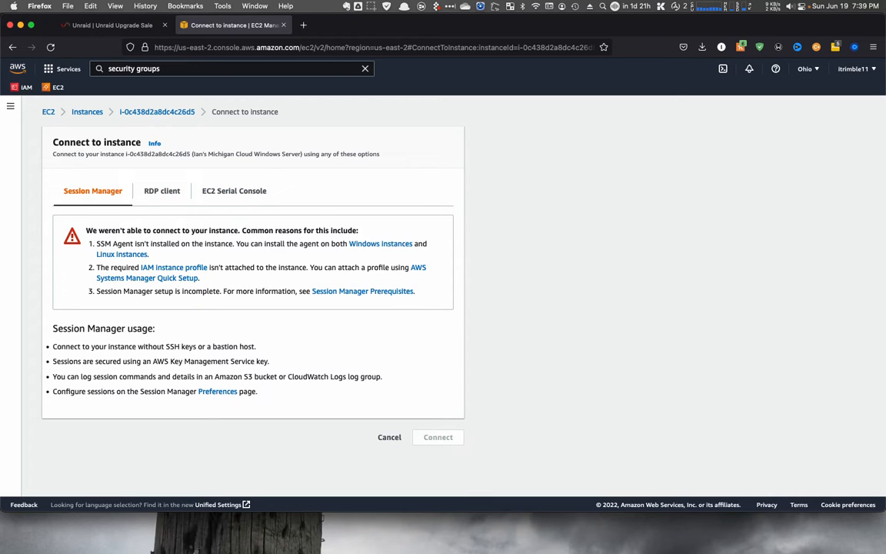
{"action": "key", "text": "super+Tab"}
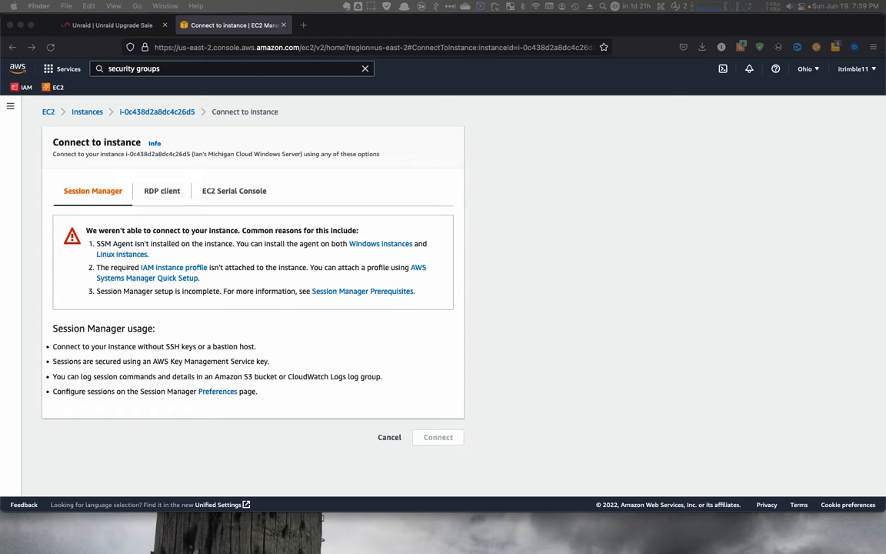
{"action": "left_click_drag", "start_coordinate": [885, 250], "coordinate": [334, 207]}
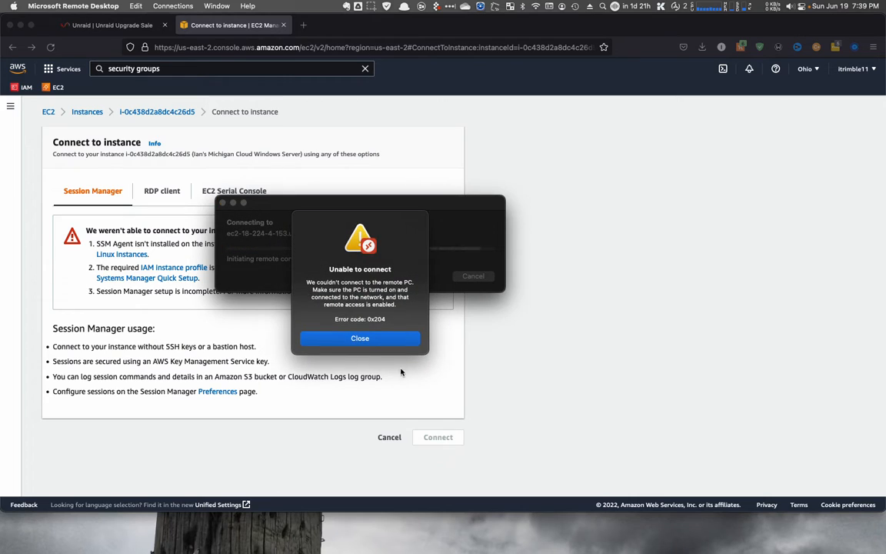
{"action": "left_click", "coordinate": [399, 339]}
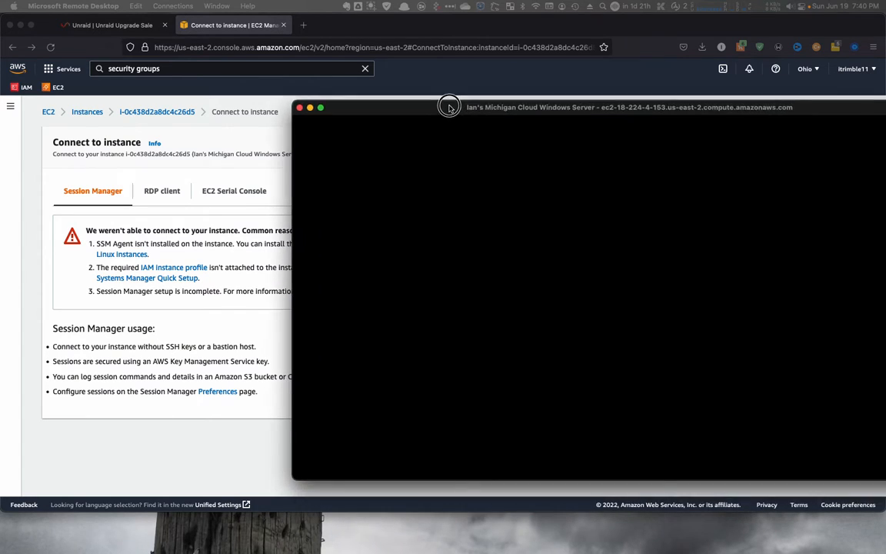
- Switch to the terminal, re-run the ping to 18.224.4.153, and stop it
{"action": "left_click_drag", "start_coordinate": [447, 103], "coordinate": [257, 103]}
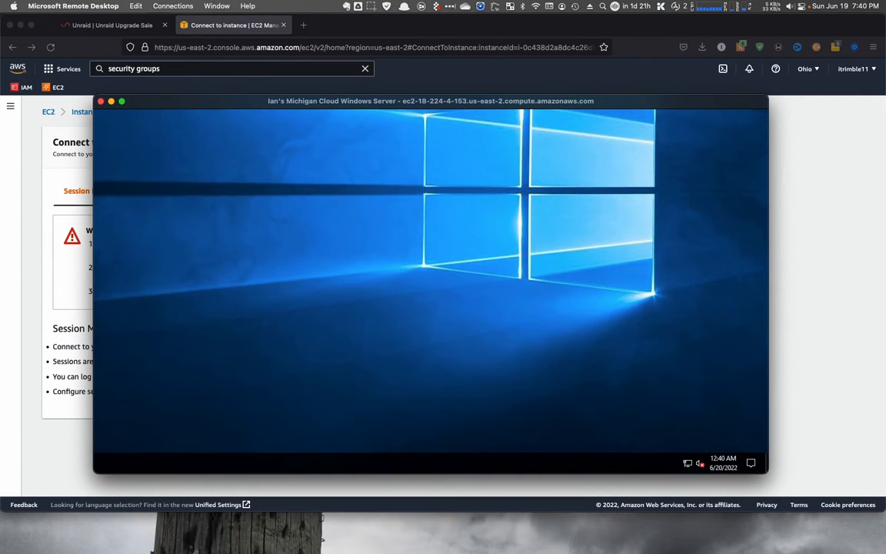
{"action": "key", "text": "super+Tab"}
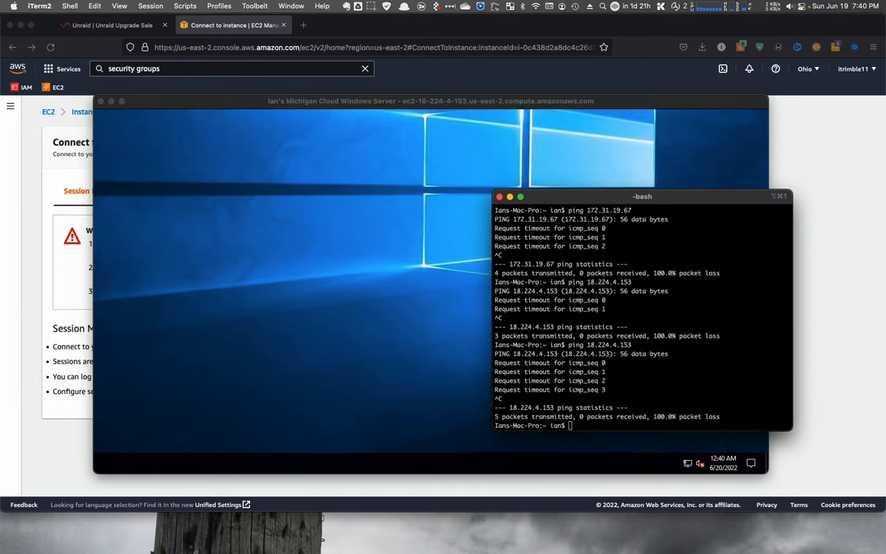
{"action": "key", "text": "Up"}
{"action": "key", "text": "Return"}
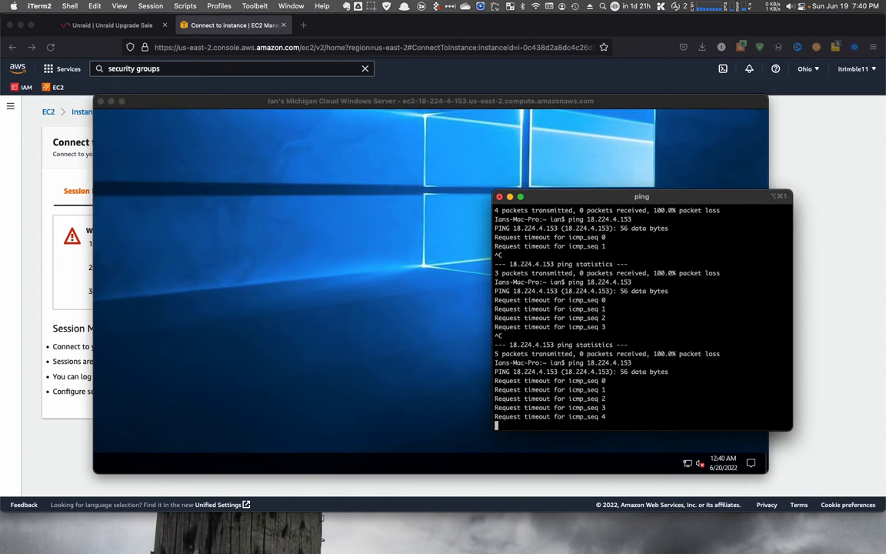
{"action": "key", "text": "ctrl+c"}
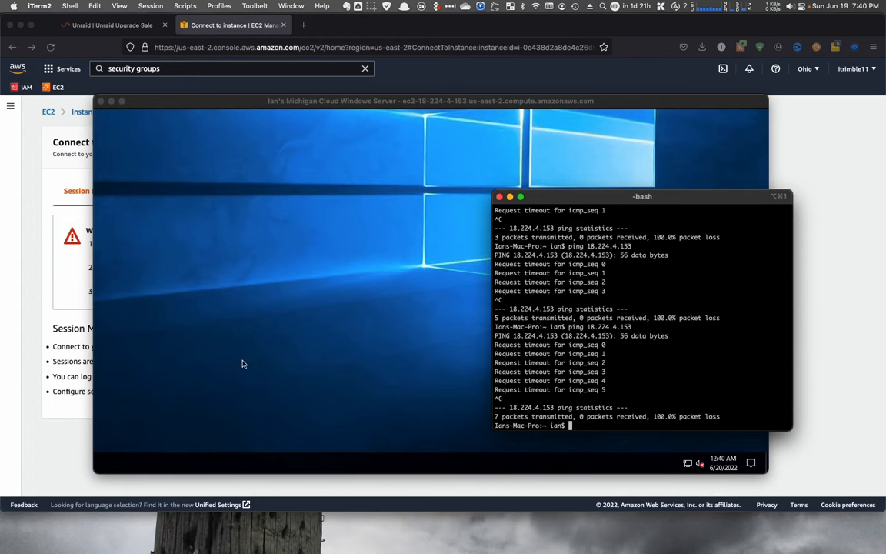
- Fit the Remote Desktop session to the window
{"action": "left_click", "coordinate": [115, 466]}
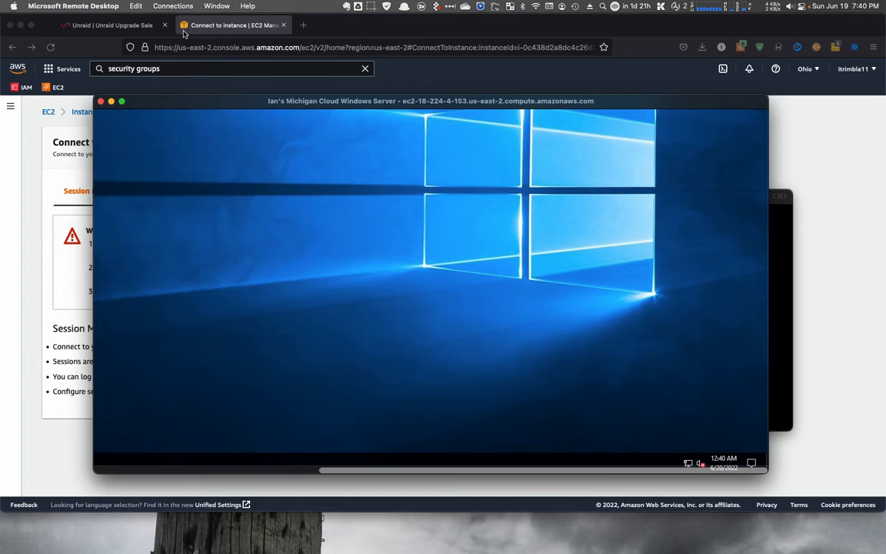
{"action": "left_click", "coordinate": [174, 6]}
{"action": "mouse_move", "coordinate": [217, 6]}
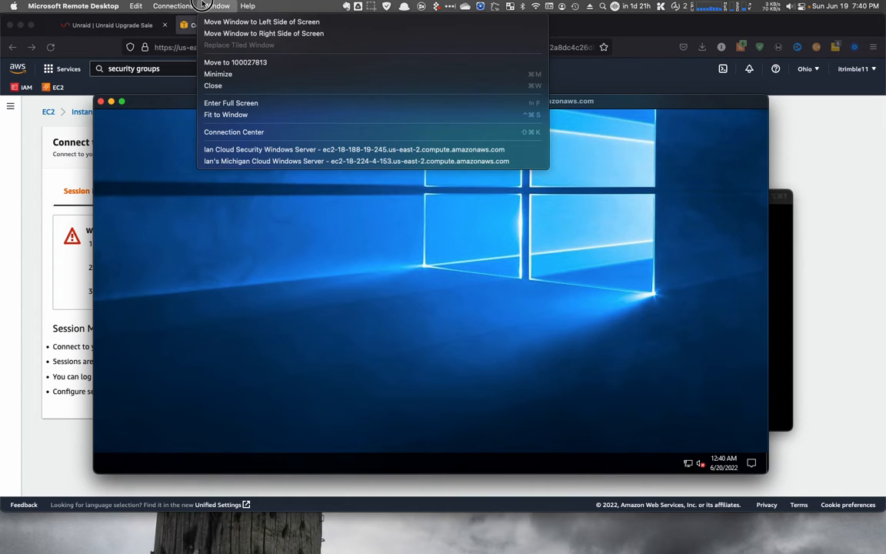
{"action": "left_click", "coordinate": [261, 114]}
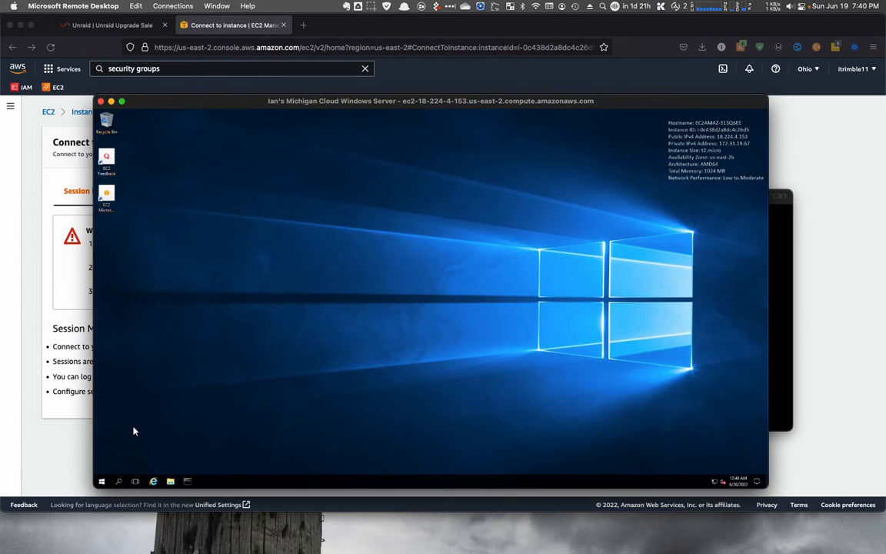
- Search for and open Windows Firewall with Advanced Security on the server and show its Inbound Rules
{"action": "left_click", "coordinate": [101, 487]}
{"action": "type", "text": "firewa"}
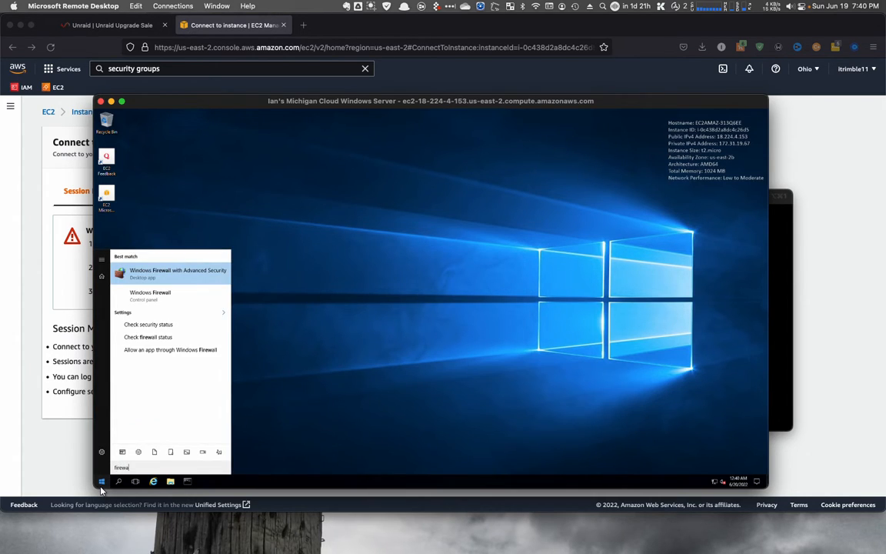
{"action": "key", "text": "Return"}
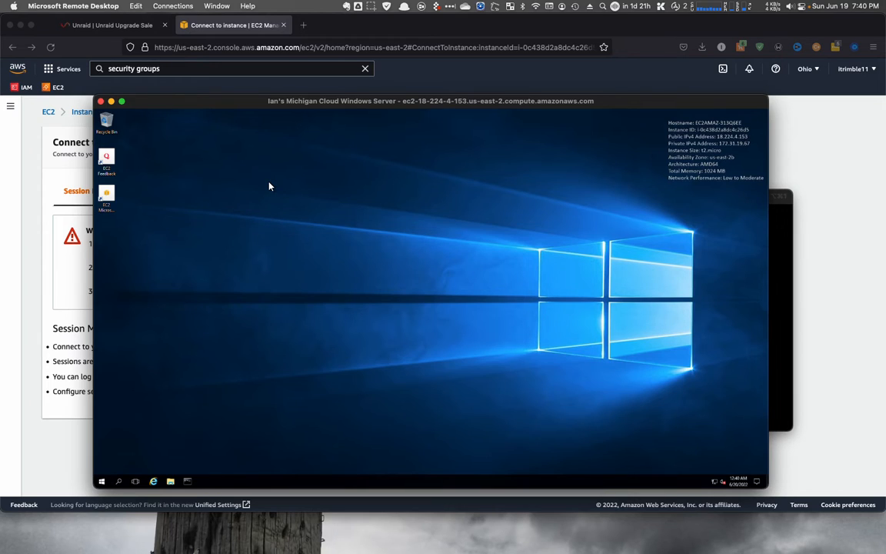
{"action": "left_click", "coordinate": [131, 154]}
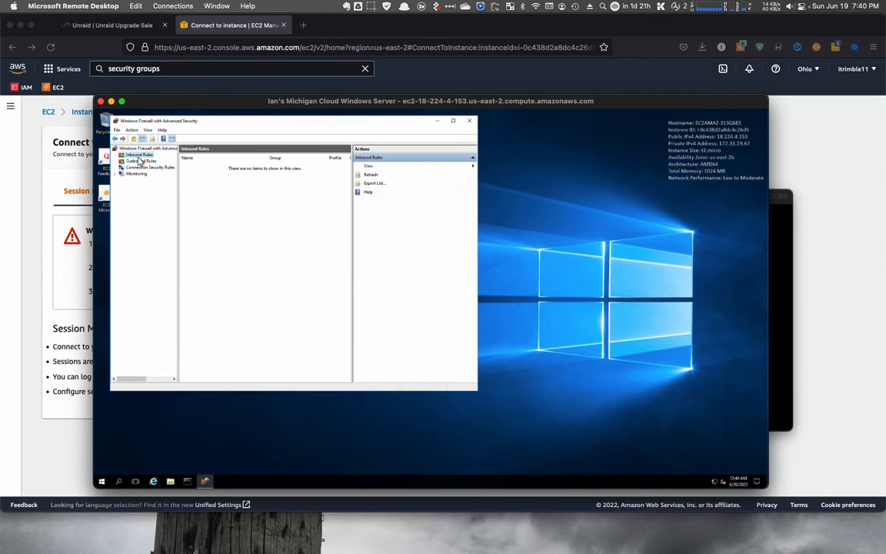
- Review the ICMPv4 Allow rule's protocols and ports, then return to the EC2 console home in the browser
{"action": "double_click", "coordinate": [211, 166]}
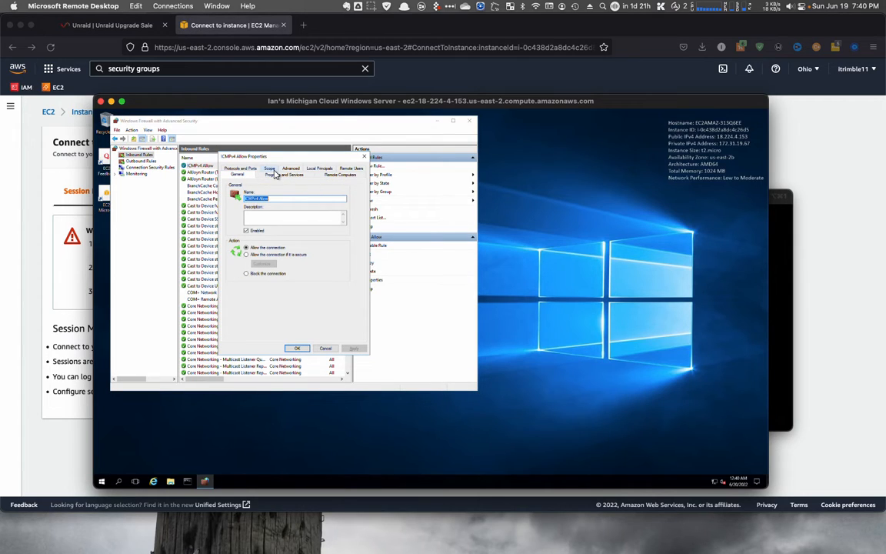
{"action": "left_click", "coordinate": [250, 171]}
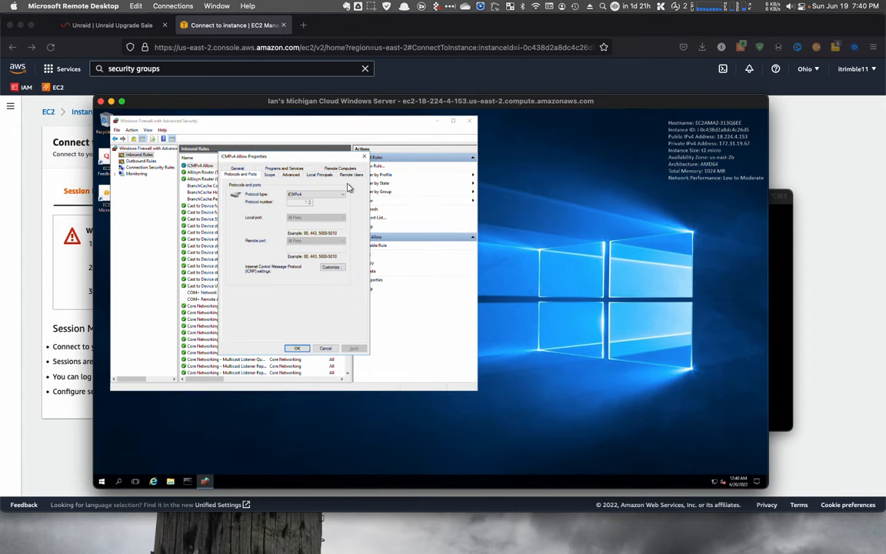
{"action": "left_click", "coordinate": [88, 289]}
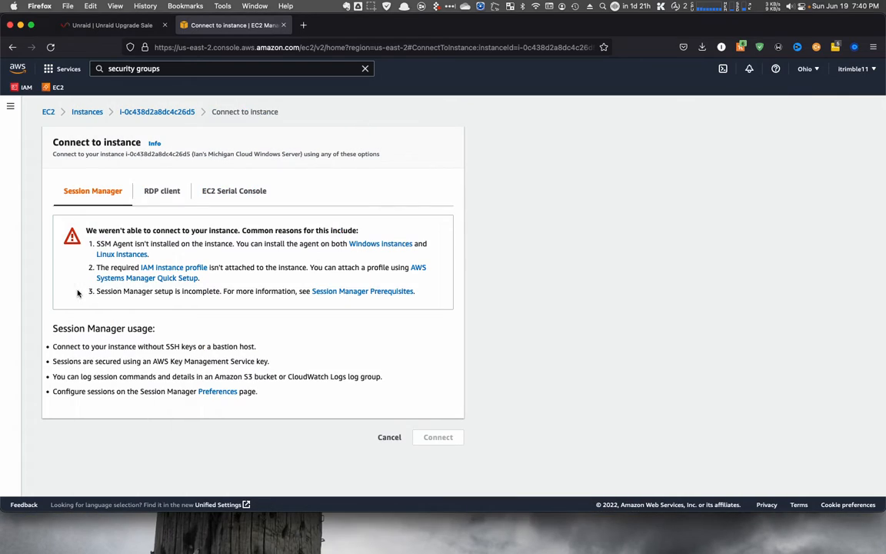
{"action": "left_click", "coordinate": [48, 111]}
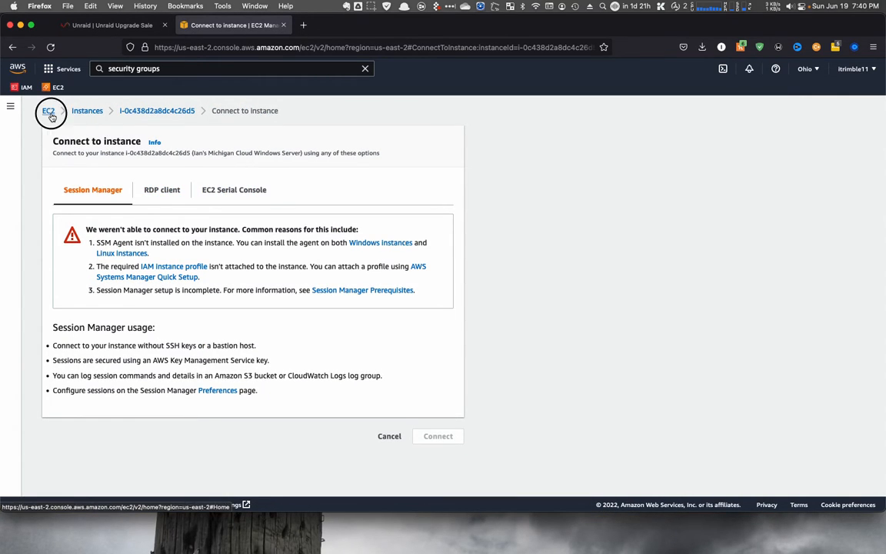
- Review the Allow_ICMP security group's details, copy its security group ID, and open the group's page
{"action": "left_click", "coordinate": [349, 221]}
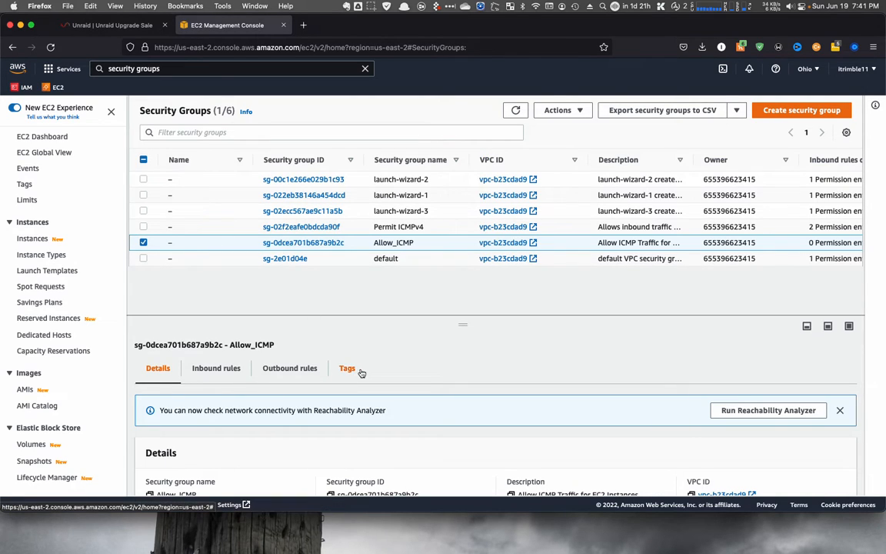
{"action": "scroll", "coordinate": [360, 370], "scroll_direction": "down", "scroll_amount": 3}
{"action": "scroll", "coordinate": [360, 371], "scroll_direction": "up", "scroll_amount": 1}
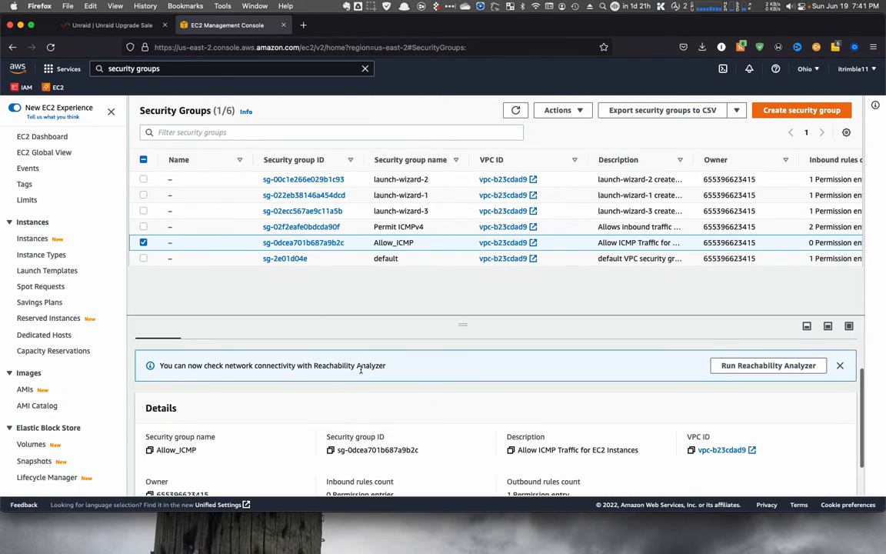
{"action": "scroll", "coordinate": [361, 370], "scroll_direction": "up", "scroll_amount": 1}
{"action": "scroll", "coordinate": [365, 384], "scroll_direction": "down", "scroll_amount": 3}
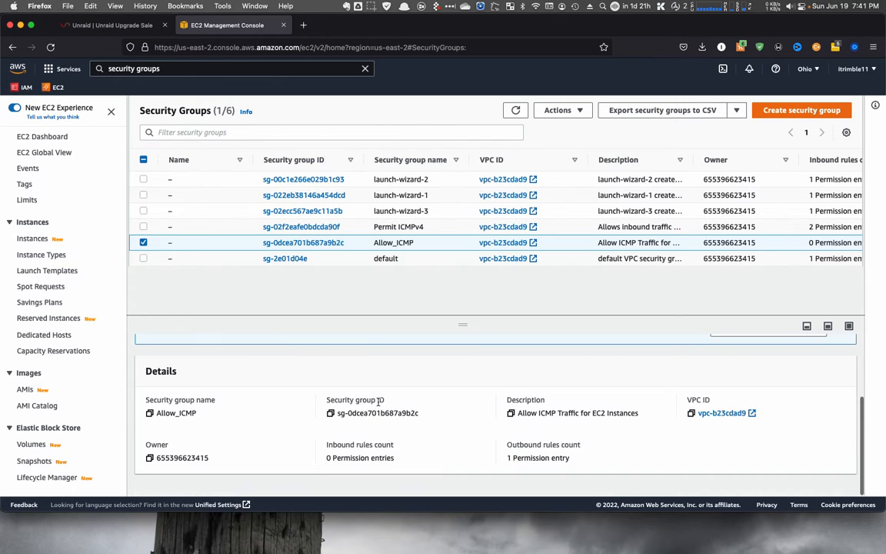
{"action": "scroll", "coordinate": [372, 415], "scroll_direction": "up", "scroll_amount": 1}
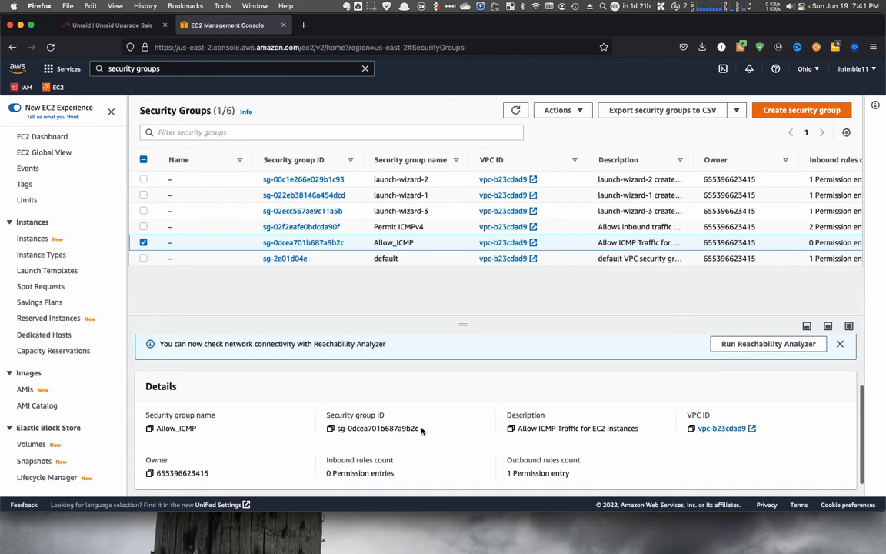
{"action": "left_click", "coordinate": [331, 429]}
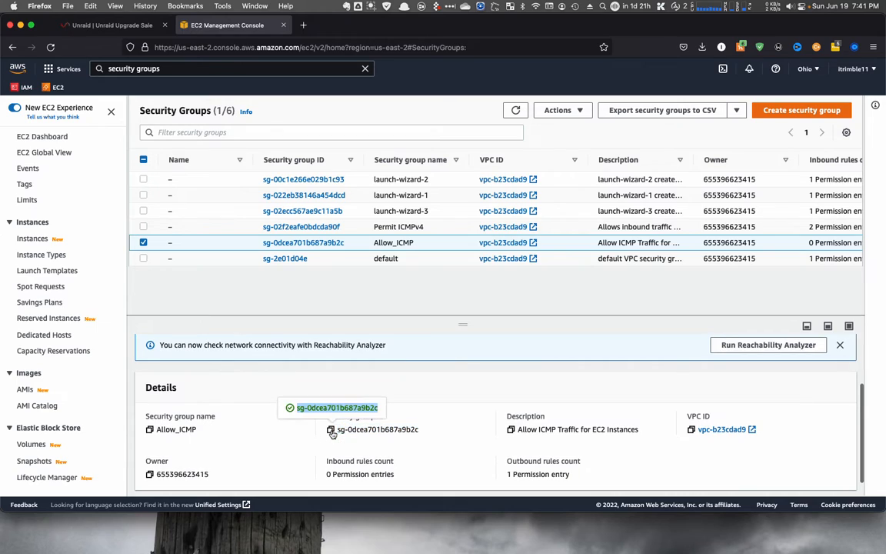
{"action": "left_click", "coordinate": [305, 243]}
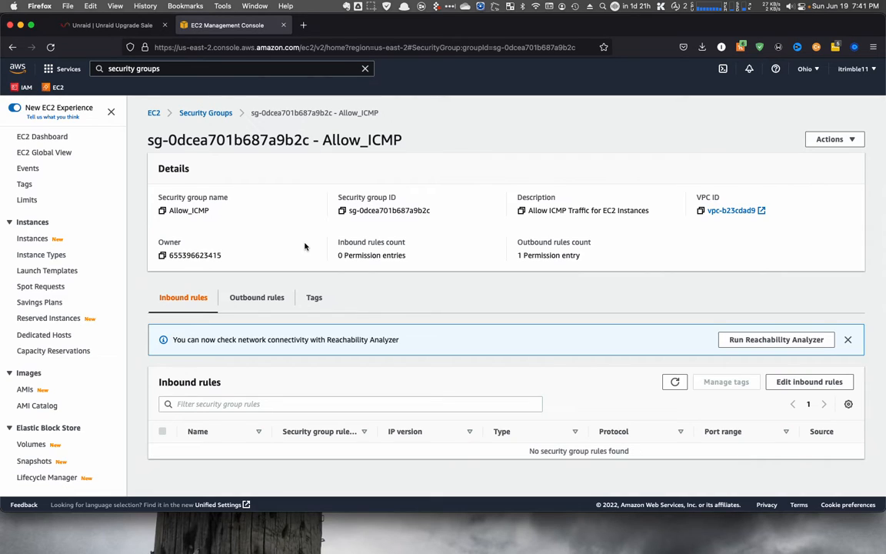
{"action": "left_click", "coordinate": [832, 144]}
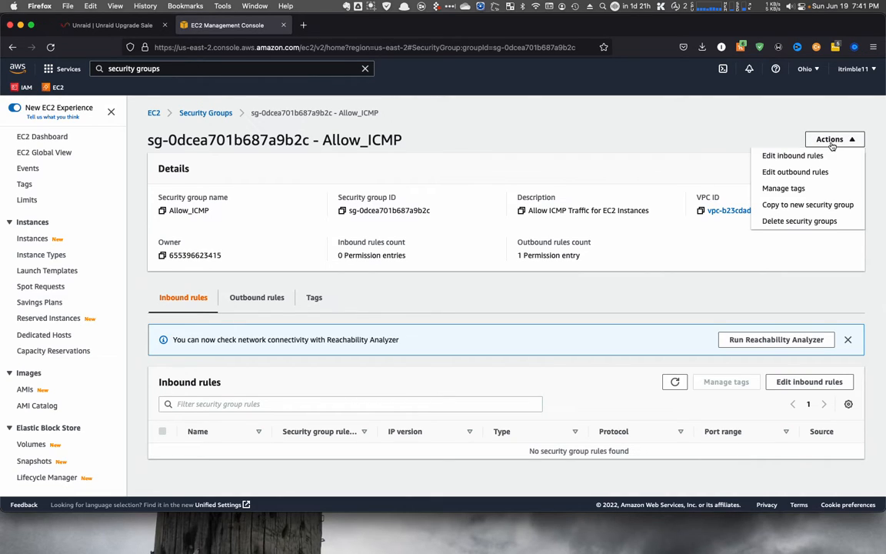
{"action": "left_click", "coordinate": [765, 206]}
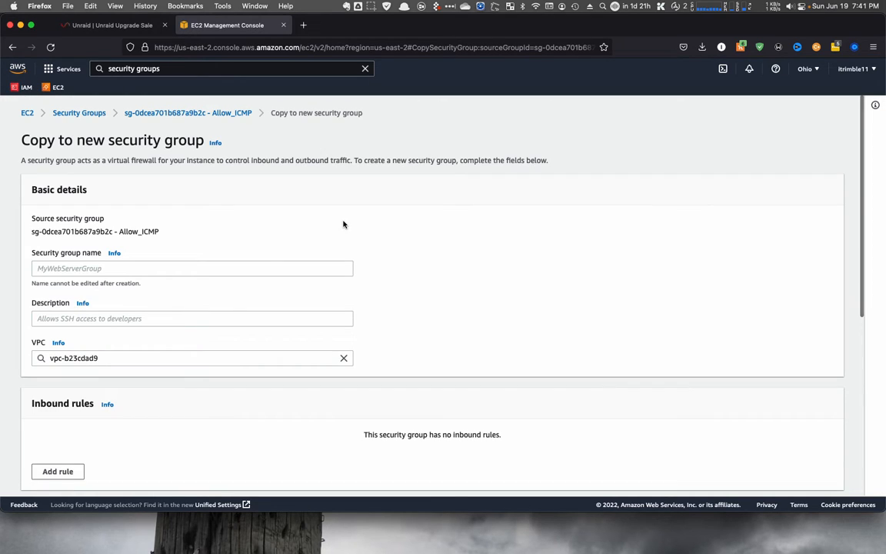
{"action": "left_click", "coordinate": [305, 357]}
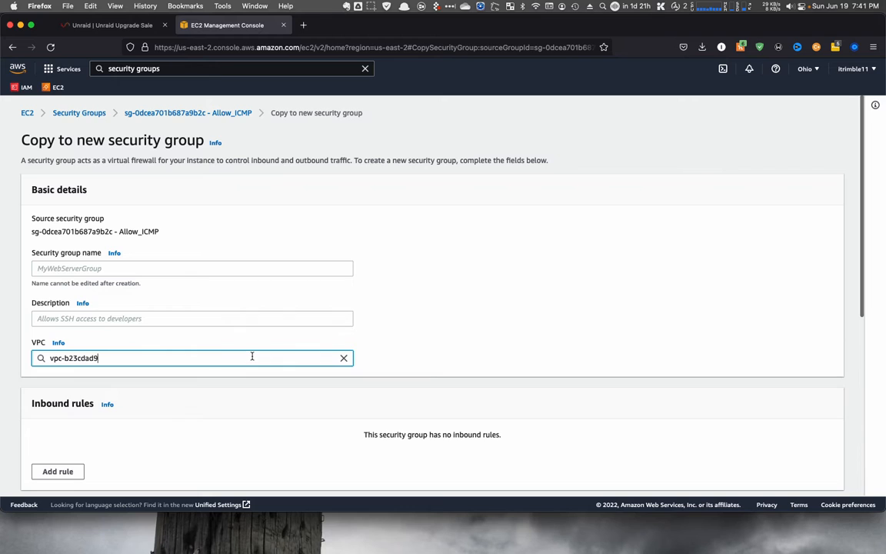
{"action": "scroll", "coordinate": [252, 356], "scroll_direction": "down", "scroll_amount": 5}
{"action": "scroll", "coordinate": [251, 357], "scroll_direction": "down", "scroll_amount": 3}
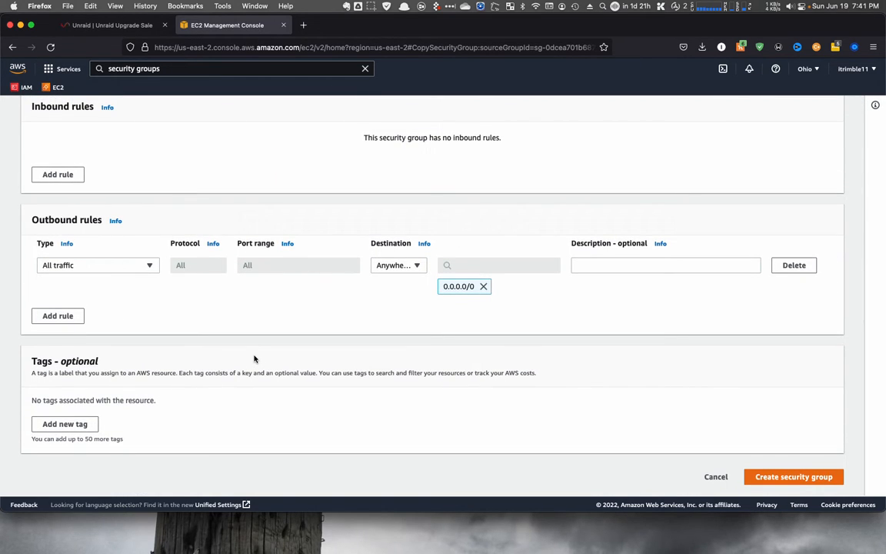
{"action": "scroll", "coordinate": [254, 359], "scroll_direction": "up", "scroll_amount": 3}
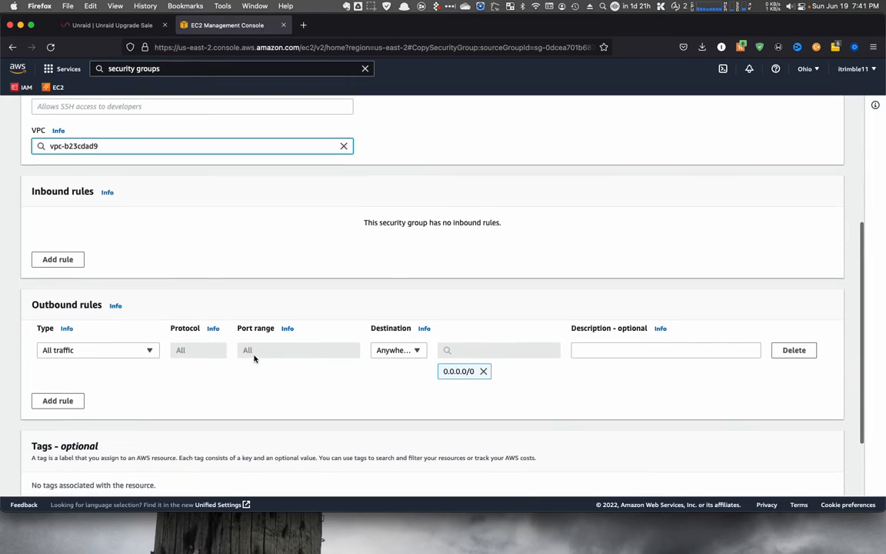
{"action": "scroll", "coordinate": [255, 359], "scroll_direction": "up", "scroll_amount": 5}
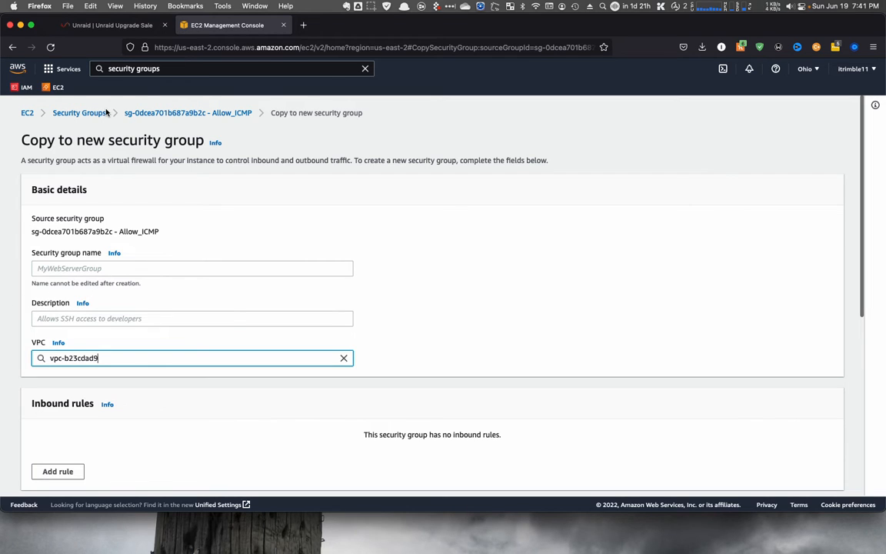
{"action": "left_click", "coordinate": [27, 113]}
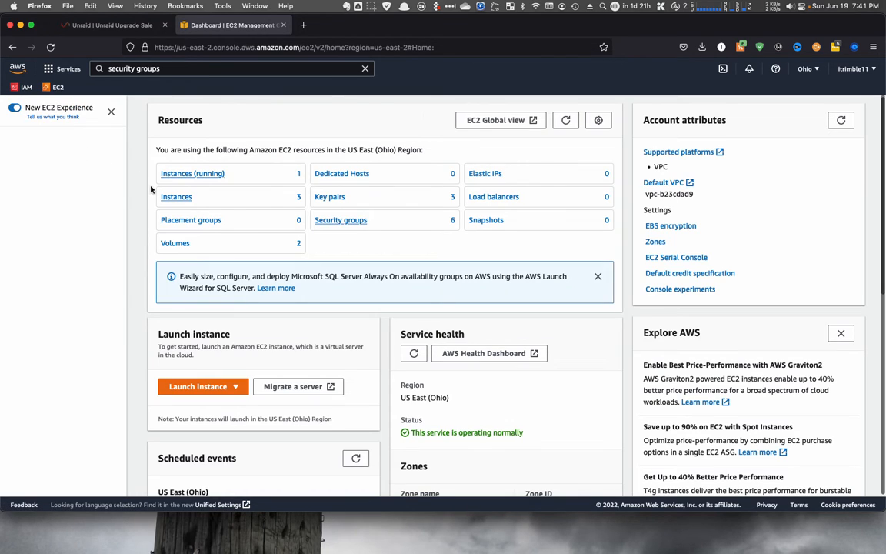
- Open the summary page of the running Windows server instance
{"action": "left_click", "coordinate": [193, 176]}
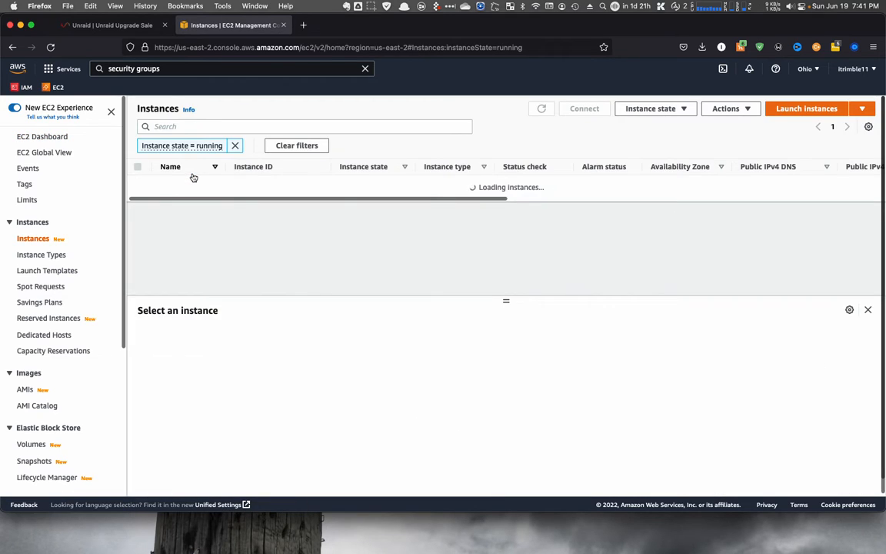
{"action": "left_click", "coordinate": [266, 183]}
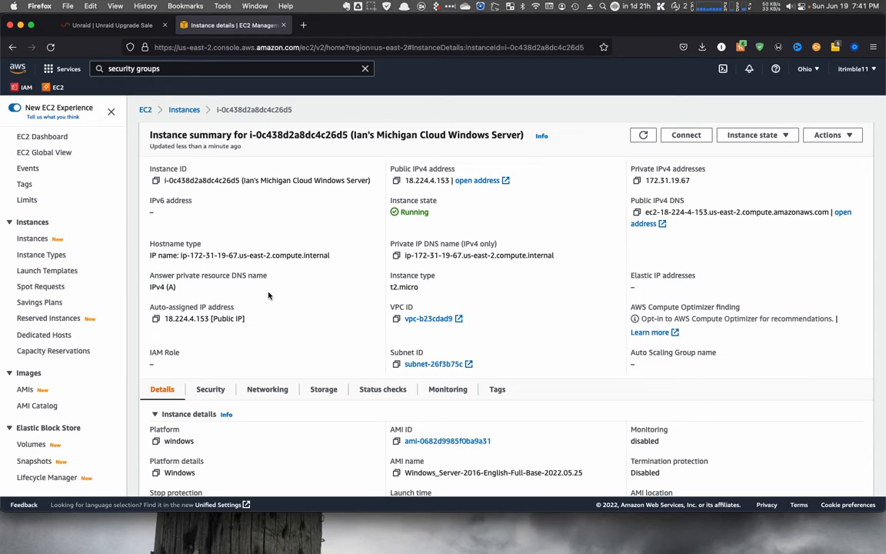
{"action": "left_click", "coordinate": [372, 6]}
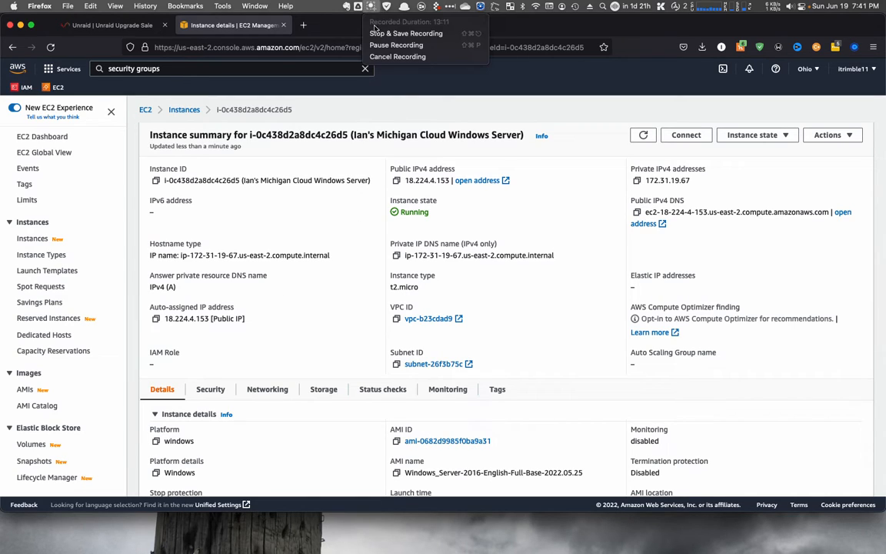
{"action": "left_click", "coordinate": [377, 45]}
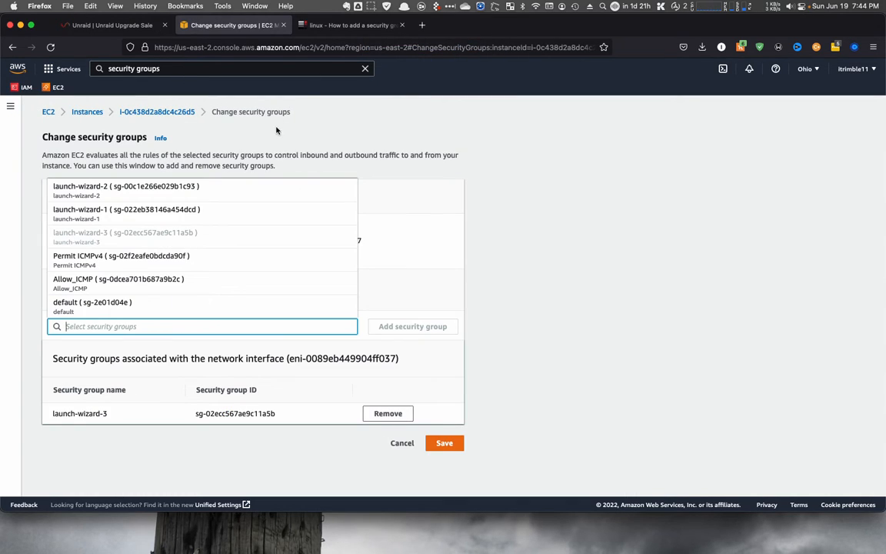
- Add the Allow_ICMP security group to the running Windows instance's security groups and save the change
{"action": "left_click", "coordinate": [433, 154]}
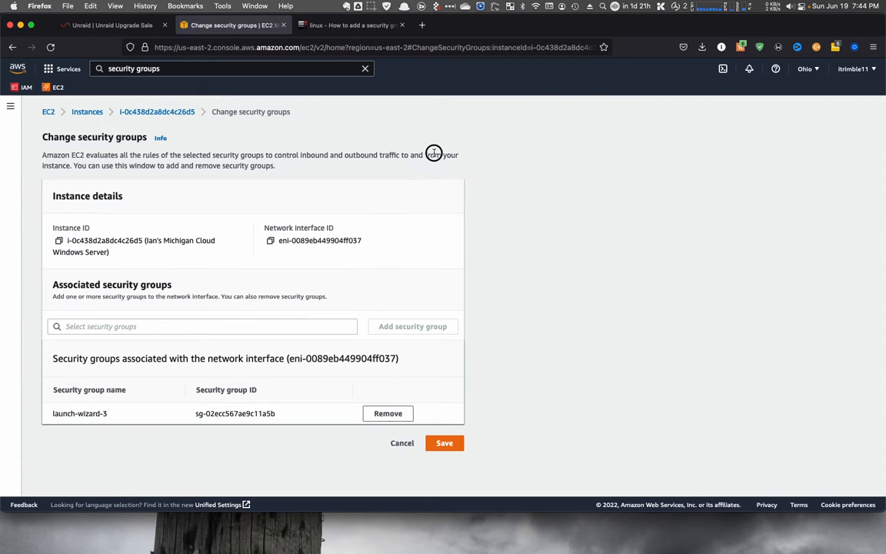
{"action": "left_click", "coordinate": [48, 112]}
{"action": "left_click", "coordinate": [201, 176]}
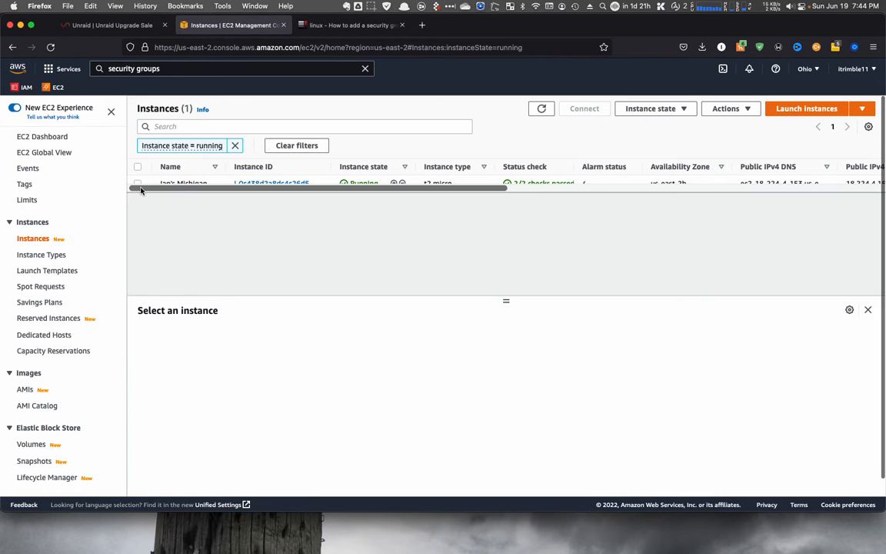
{"action": "left_click", "coordinate": [137, 184]}
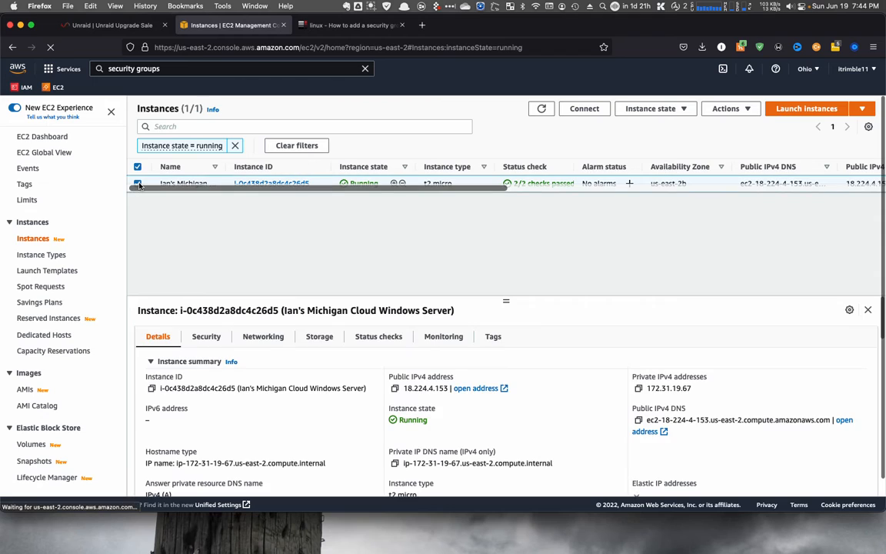
{"action": "left_click", "coordinate": [734, 110]}
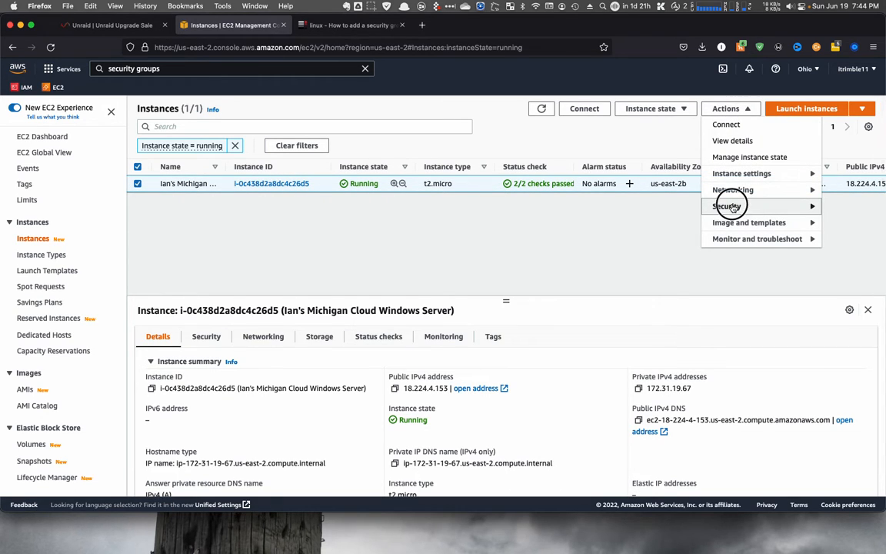
{"action": "left_click", "coordinate": [789, 205]}
{"action": "left_click", "coordinate": [651, 206]}
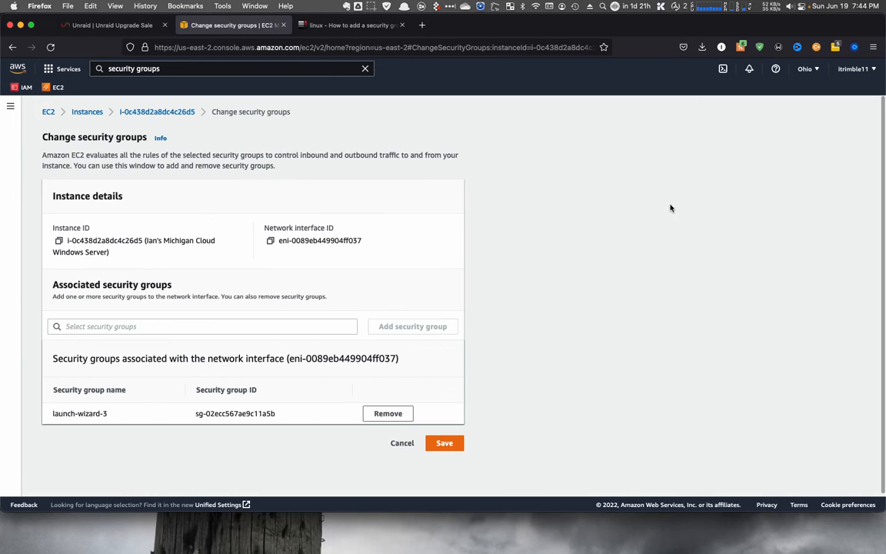
{"action": "left_click", "coordinate": [94, 326]}
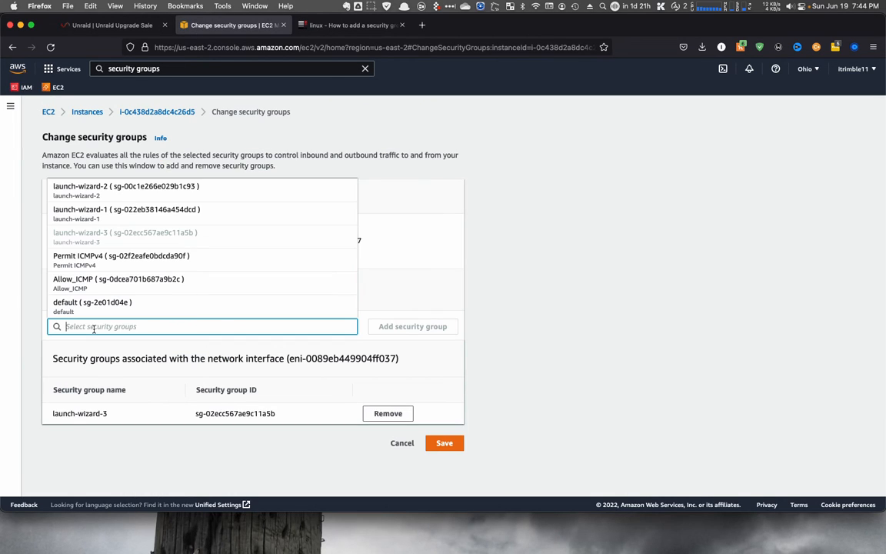
{"action": "left_click", "coordinate": [81, 282]}
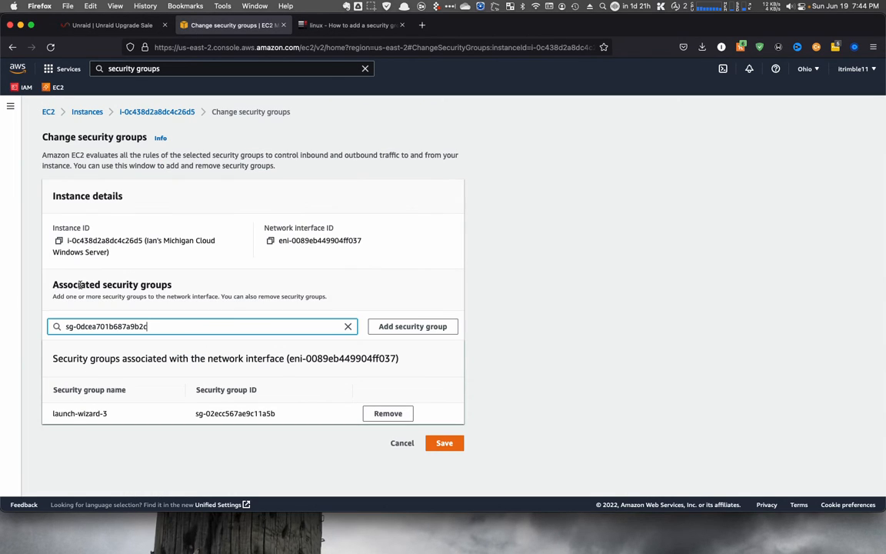
{"action": "left_click", "coordinate": [405, 325]}
{"action": "left_click", "coordinate": [443, 464]}
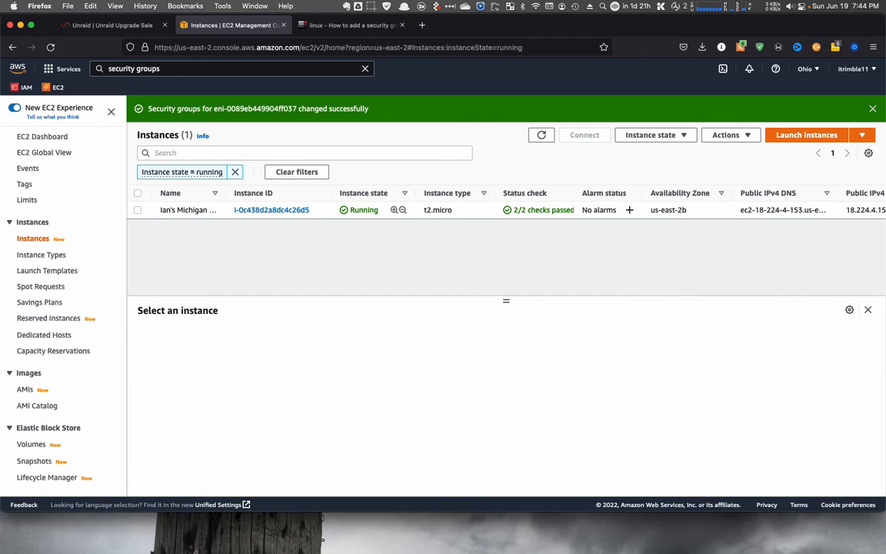
- Switch to the terminal, re-run the ping to 18.224.4.153, and stop it
{"action": "key", "text": "super+Tab"}
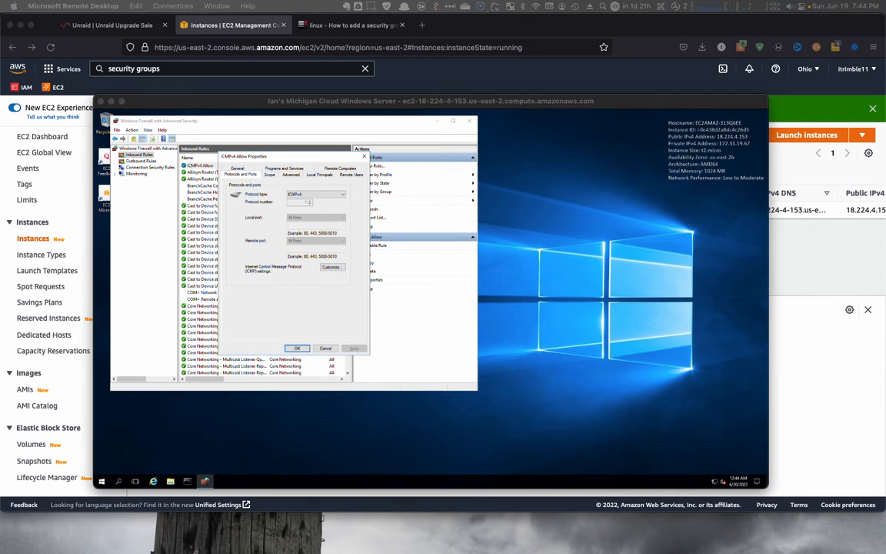
{"action": "key", "text": "super+Tab"}
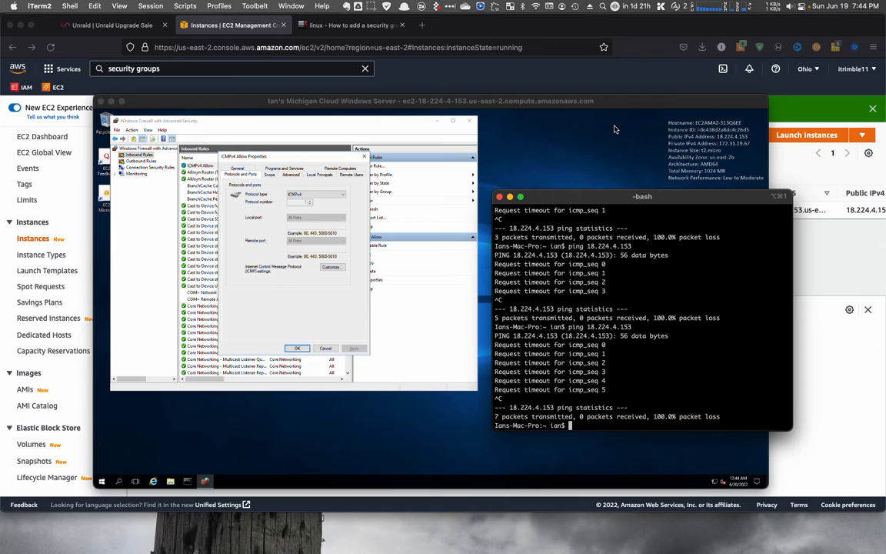
{"action": "left_click_drag", "start_coordinate": [613, 203], "coordinate": [590, 194]}
{"action": "key", "text": "Up"}
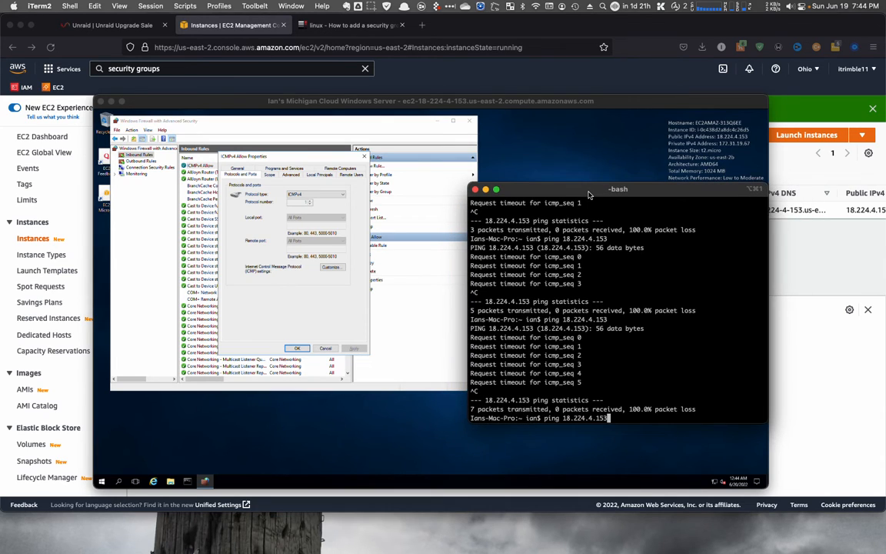
{"action": "key", "text": "Return"}
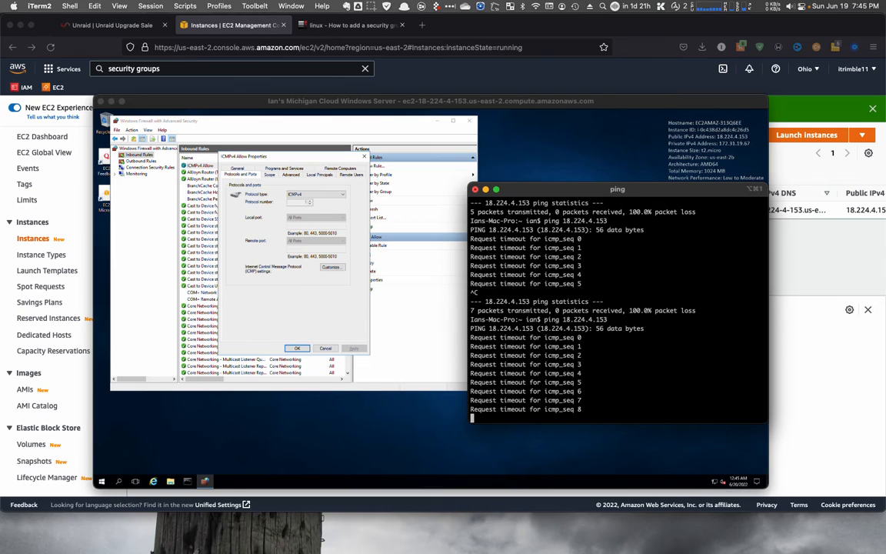
{"action": "key", "text": "ctrl+c"}
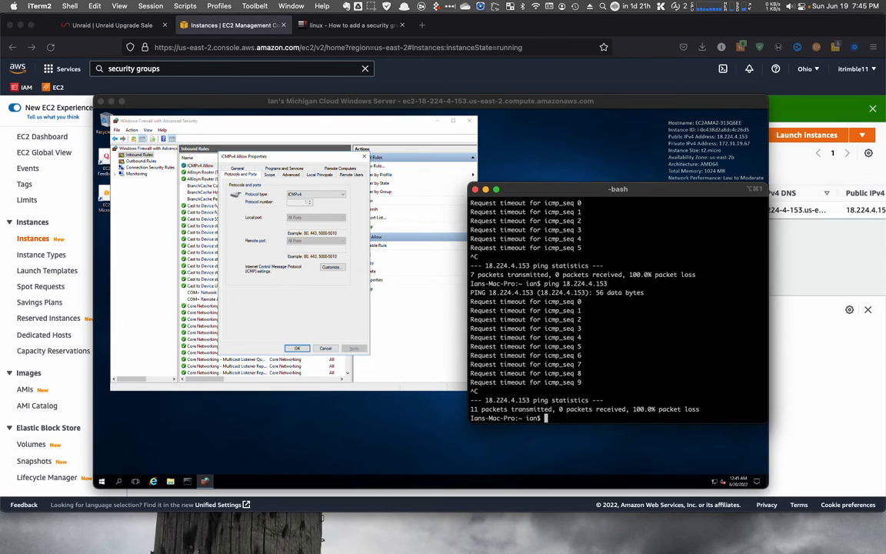
{"action": "left_click", "coordinate": [371, 8]}
{"action": "left_click", "coordinate": [397, 44]}
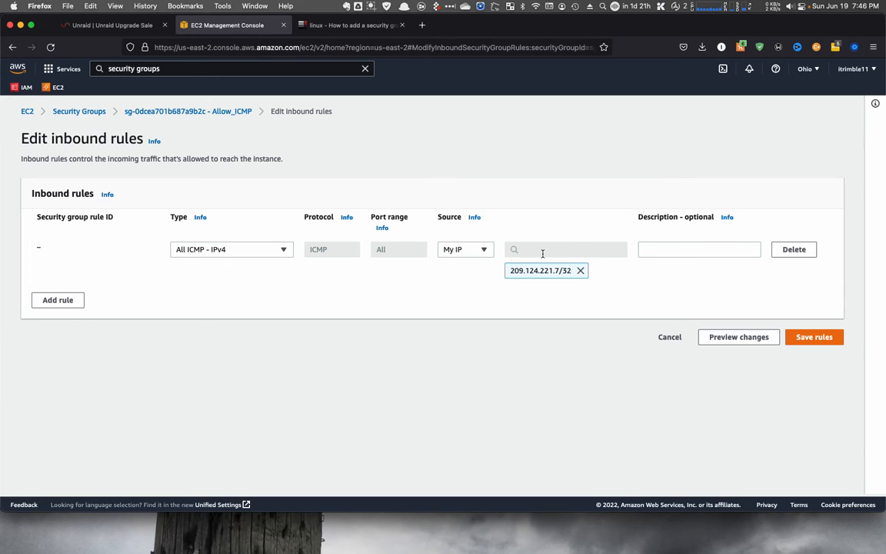
- Save the Allow_ICMP inbound rule allowing All ICMP - IPv4 from My IP, then review the group's details
{"action": "left_click", "coordinate": [823, 340]}
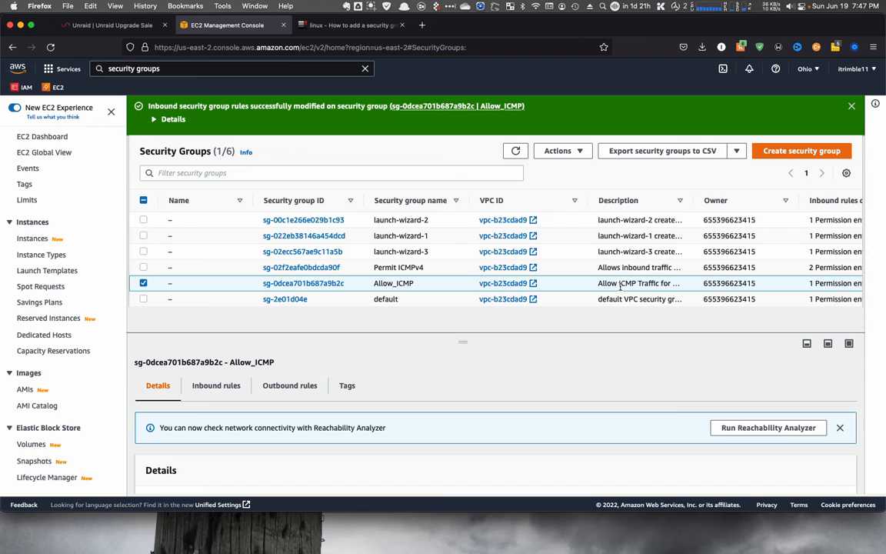
{"action": "scroll", "coordinate": [486, 467], "scroll_direction": "down", "scroll_amount": 3}
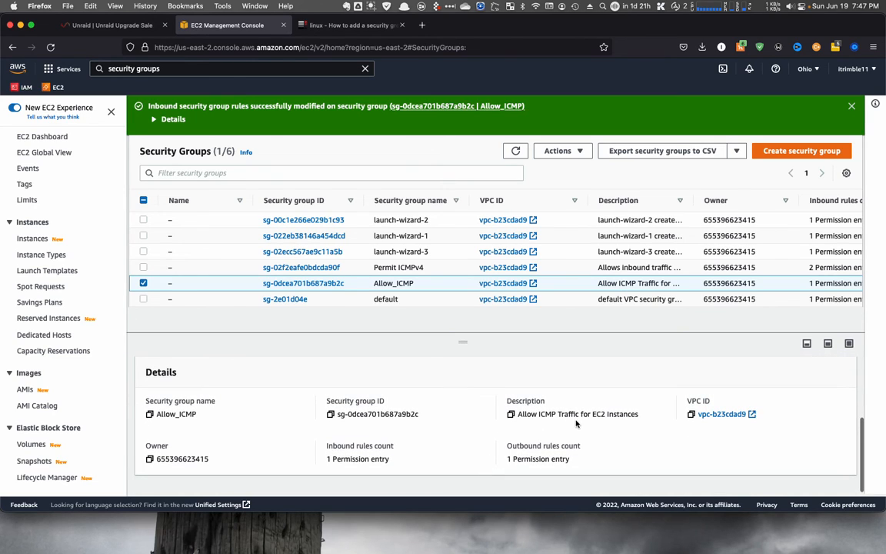
{"action": "scroll", "coordinate": [452, 383], "scroll_direction": "up", "scroll_amount": 2}
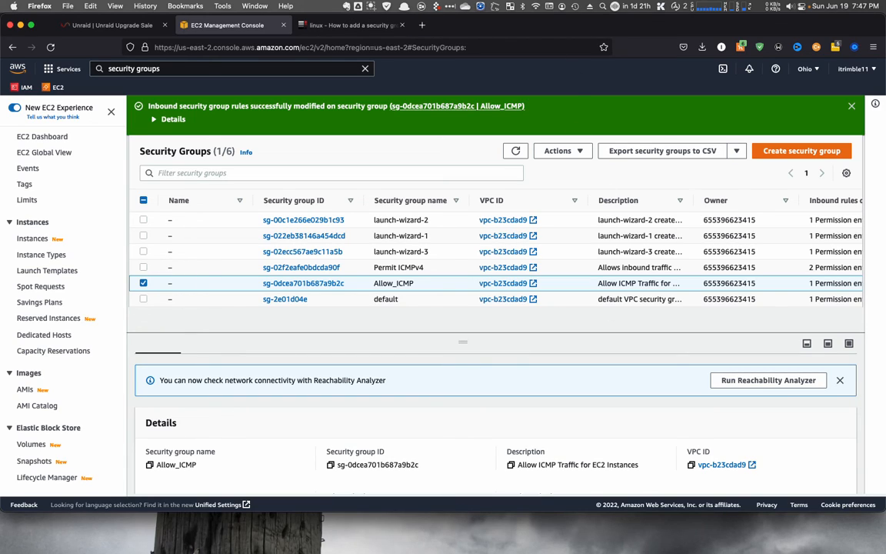
- Return to the terminal, run the ping to 18.224.4.153 again, and stop it
{"action": "key", "text": "super+Tab"}
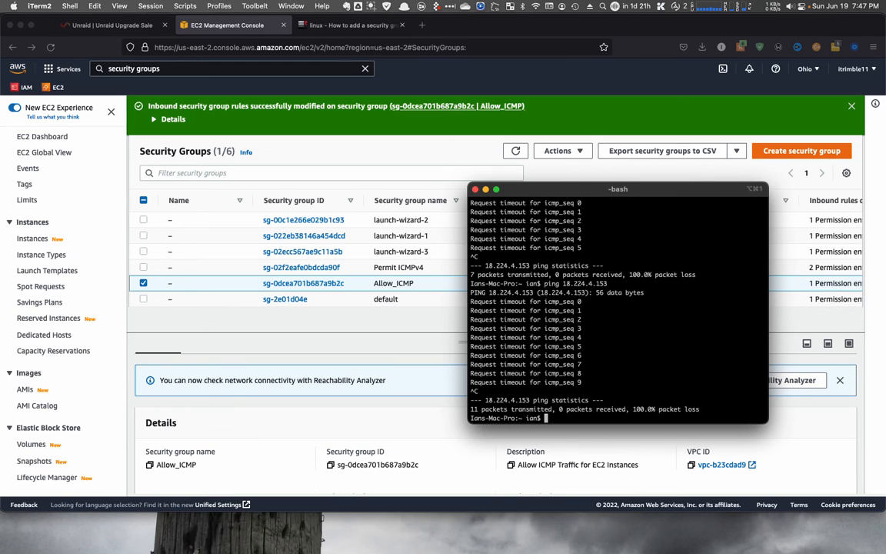
{"action": "key", "text": "Up"}
{"action": "key", "text": "Return"}
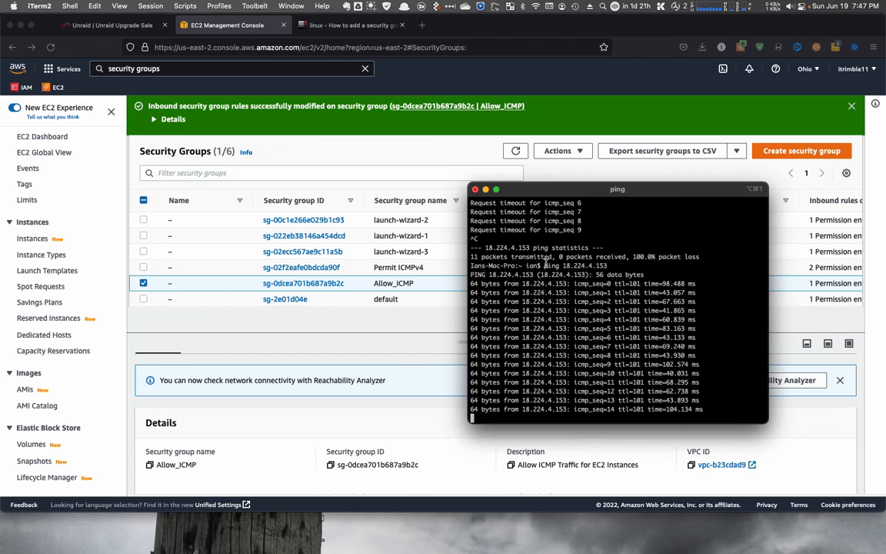
{"action": "key", "text": "ctrl+c"}
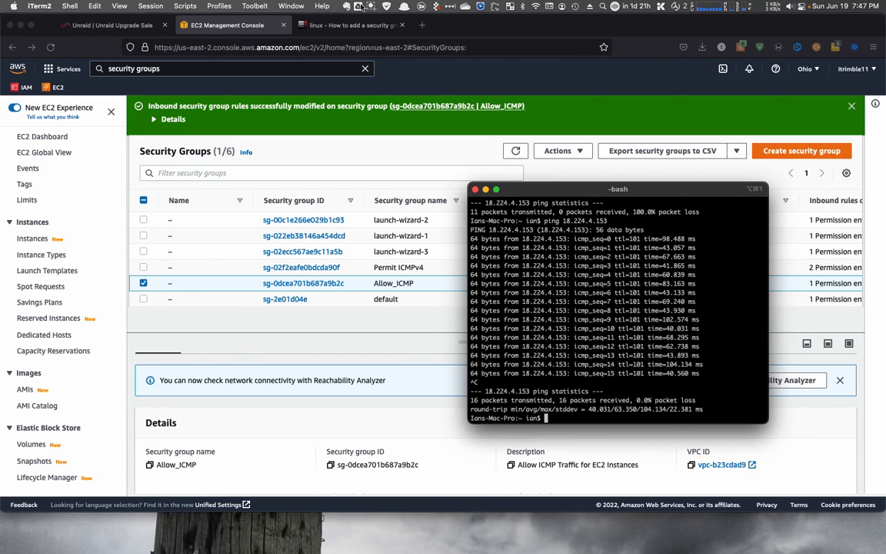